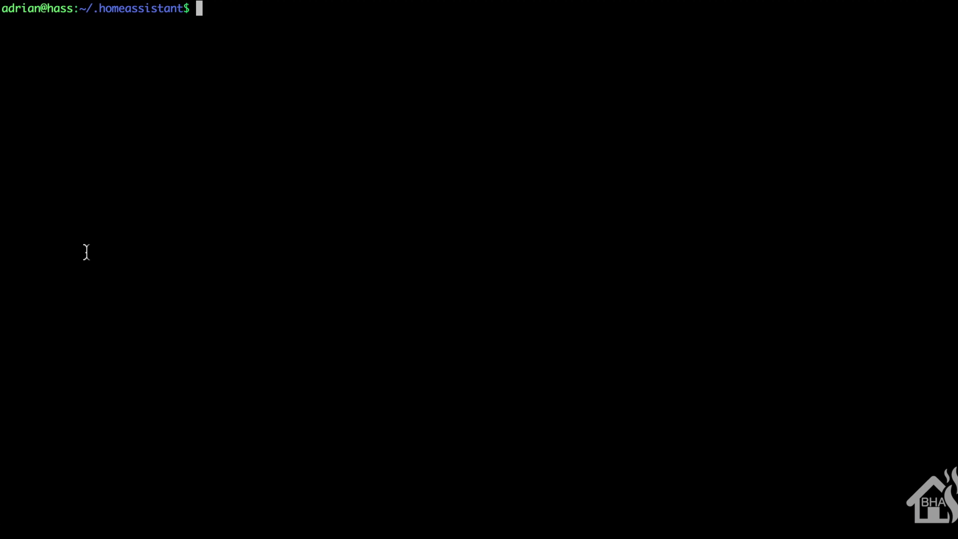
Step: Install libpython-dev, libffi-dev and libssl-dev with sudo apt-get install
text(sudo apt-)
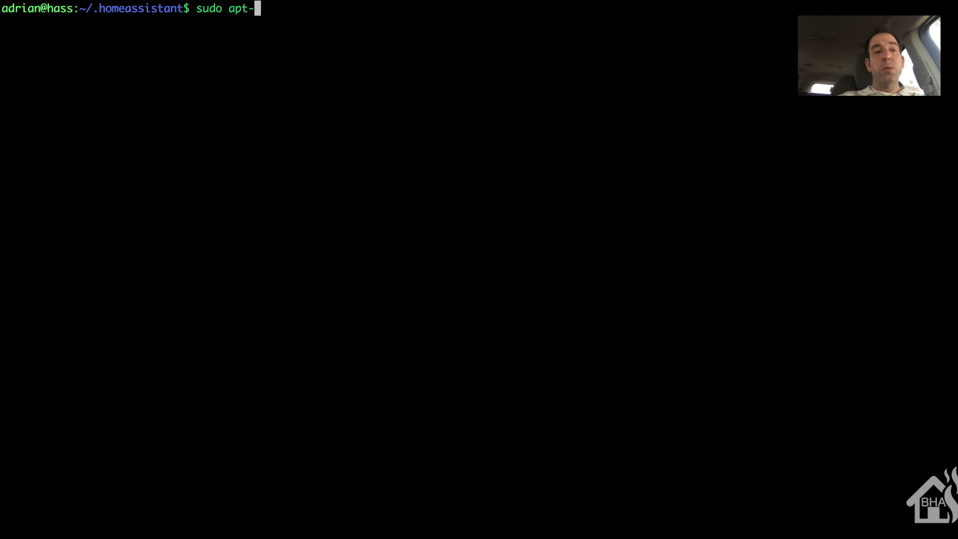
text(get install)
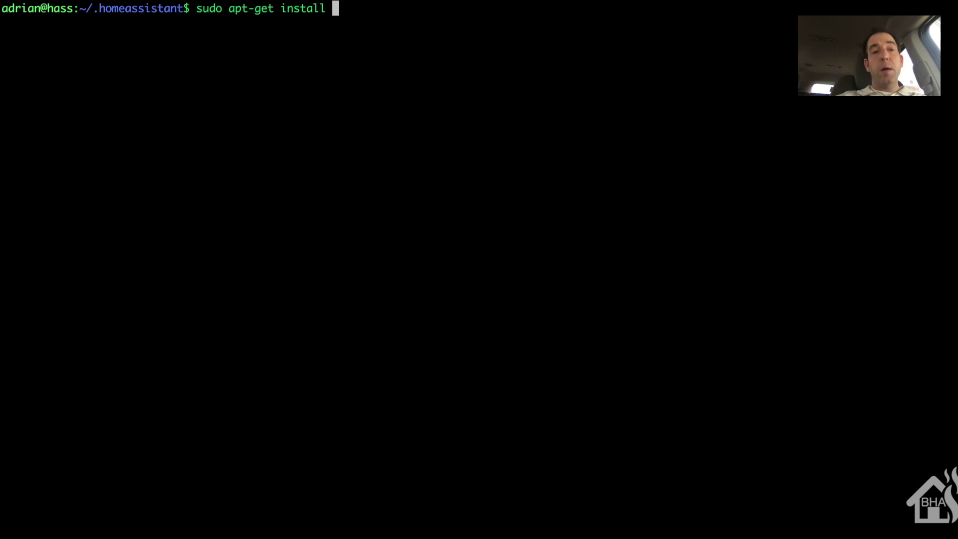
text( libpython-de)
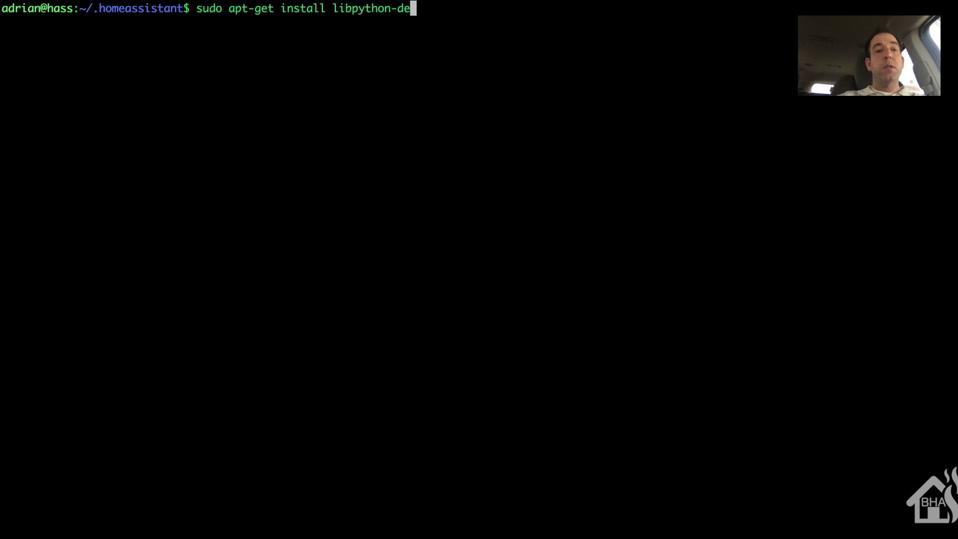
text(v )
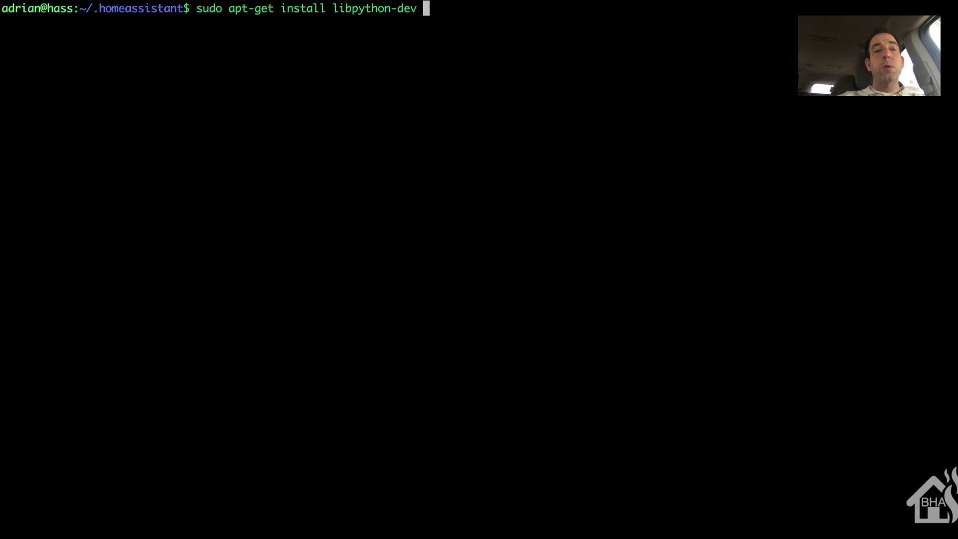
text(libffi-de)
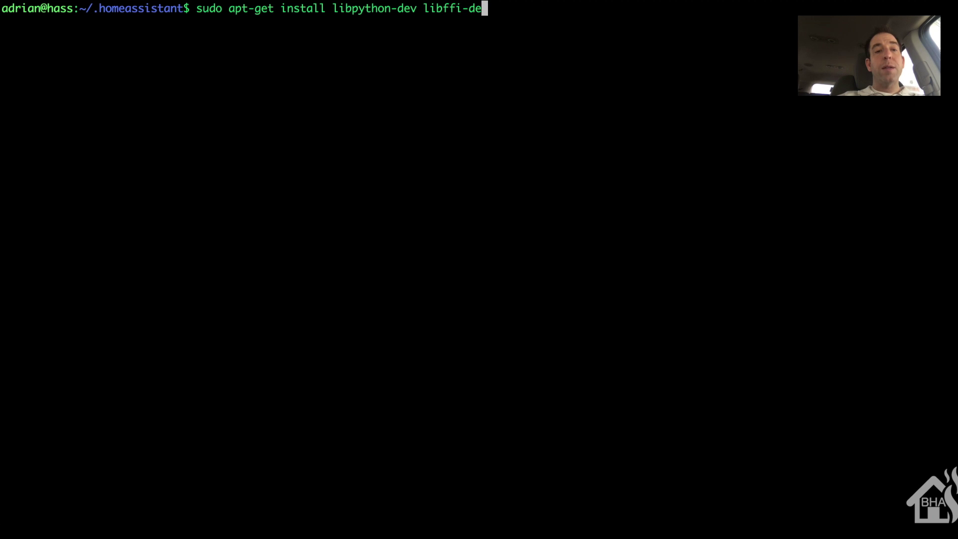
text(v libssl)
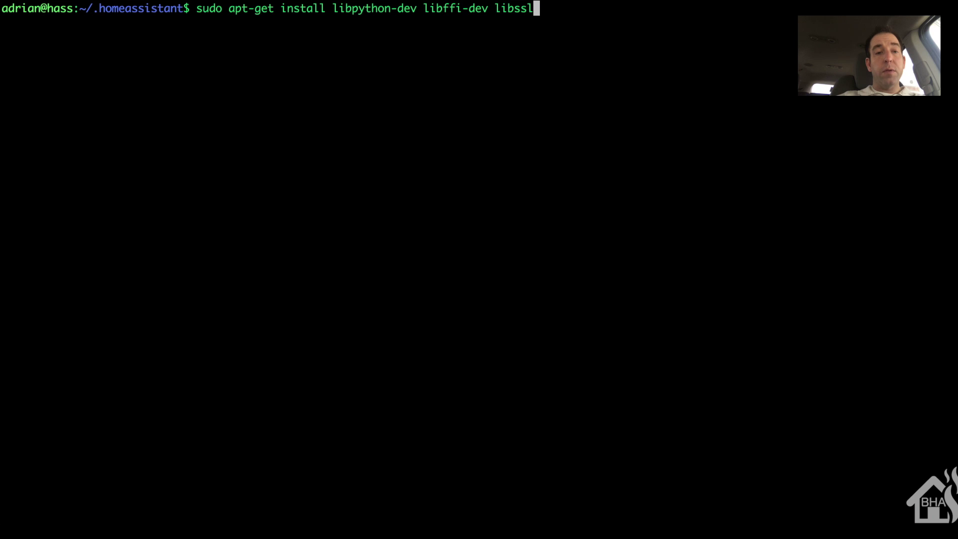
text(-dev)
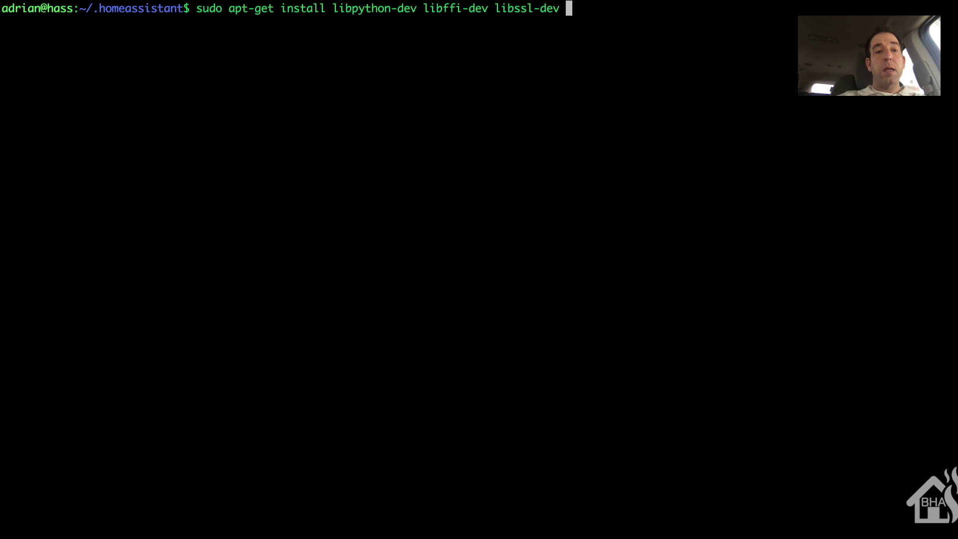
key(Return)
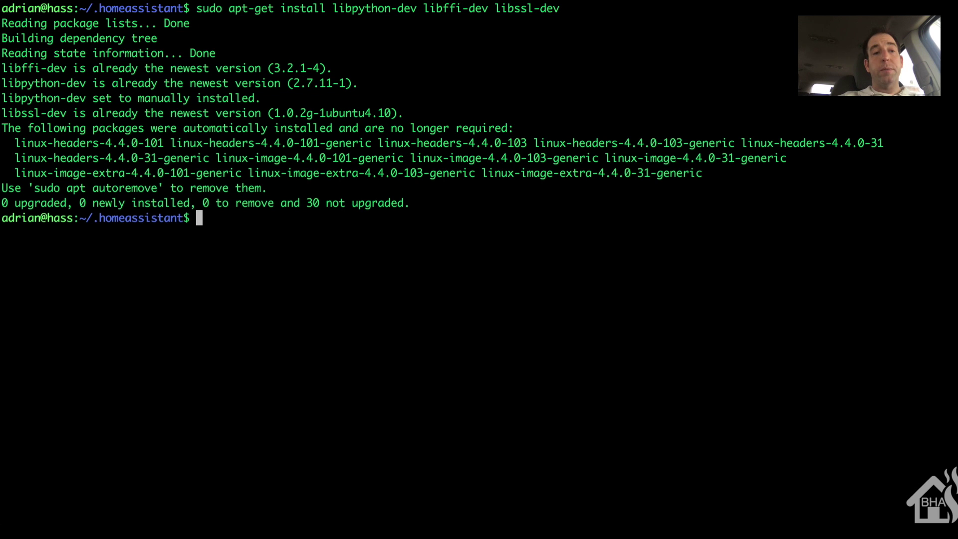
Step: Install pywebpush with 'sudo pip install pywebpush', then restart the machine with 'sudo reboot'
text(sudo pip)
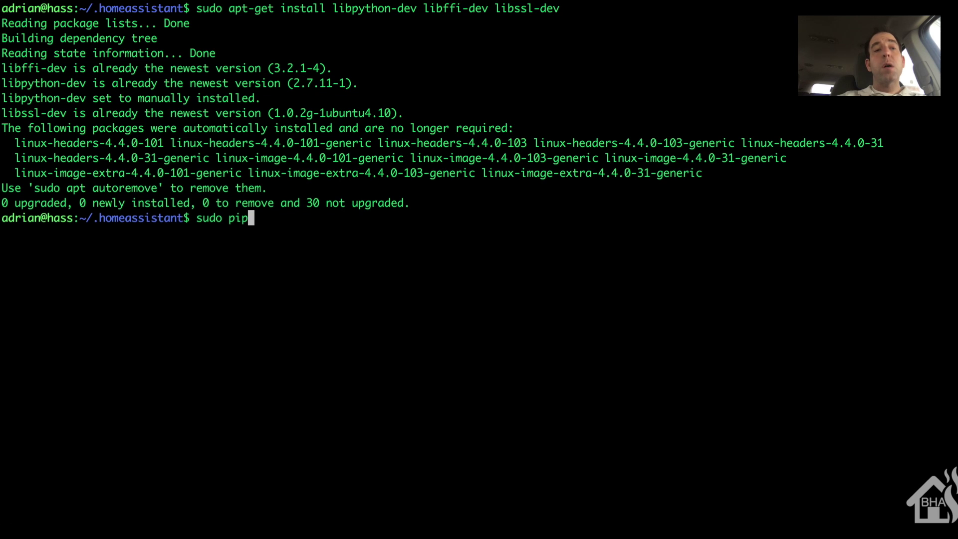
text( install )
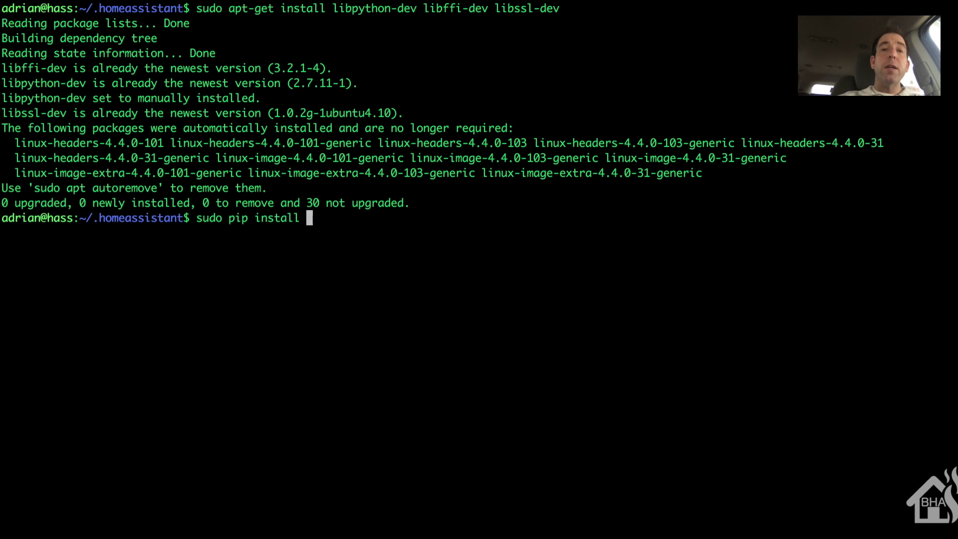
text(pyweb)
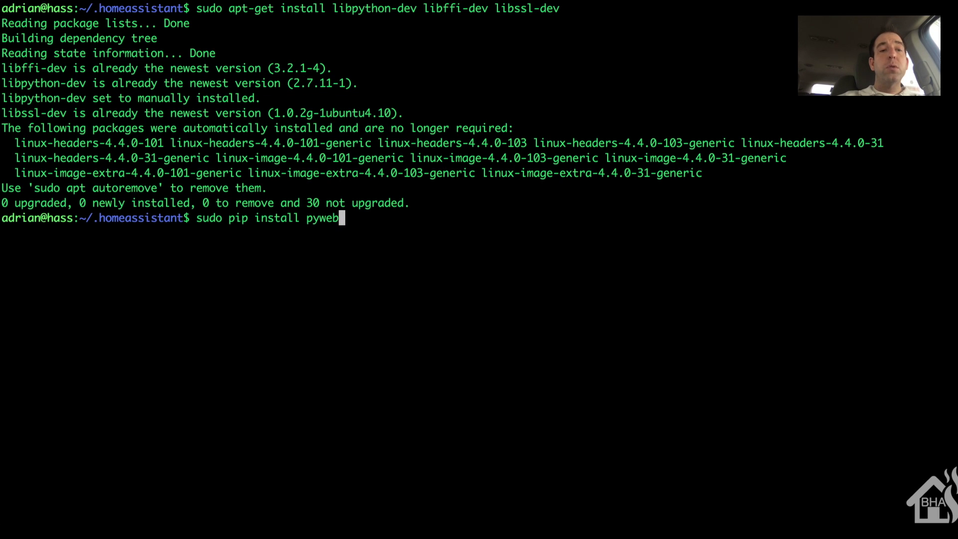
text(push)
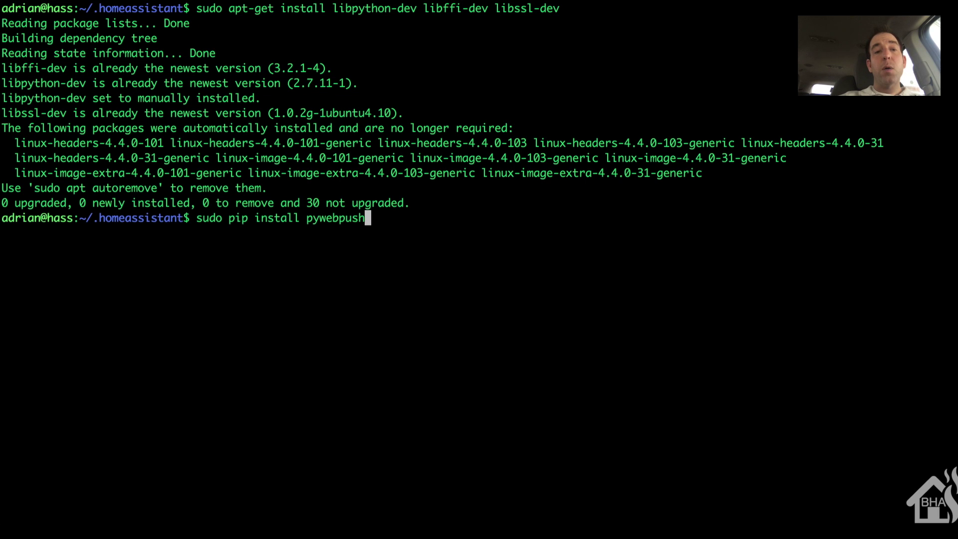
key(Return)
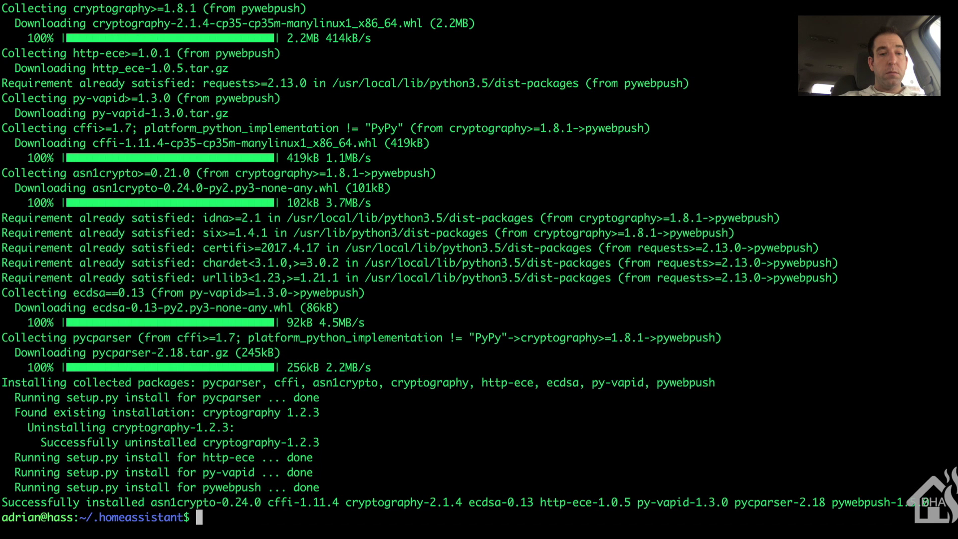
text(sudo )
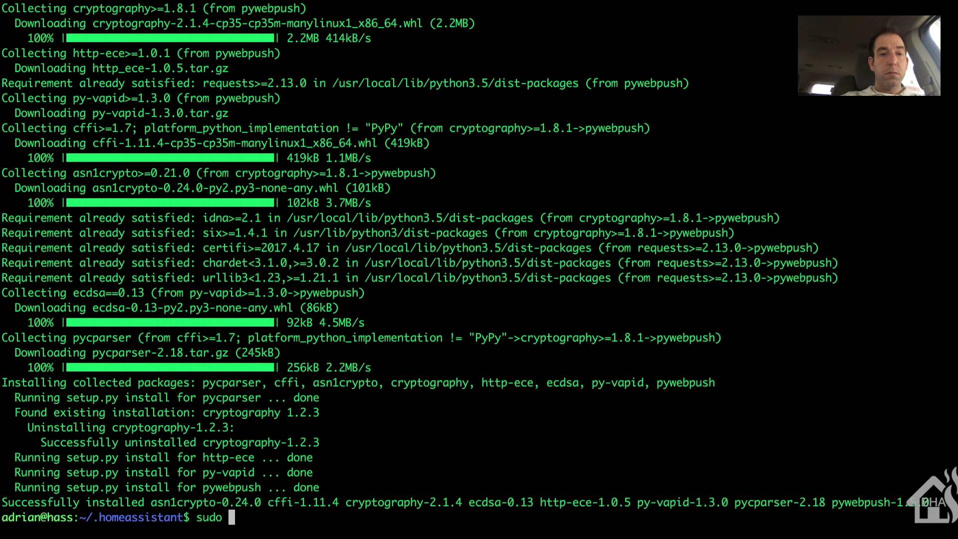
text(reboot)
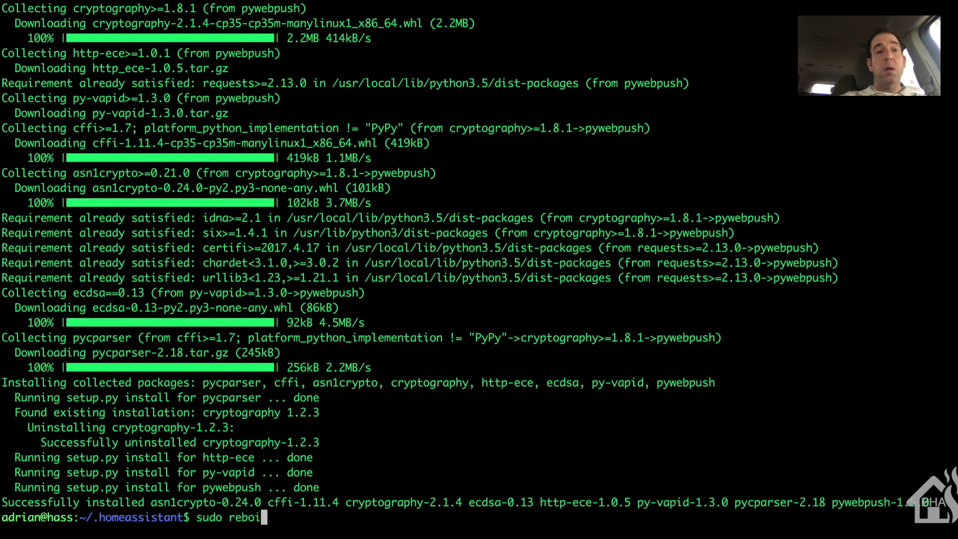
key(Return)
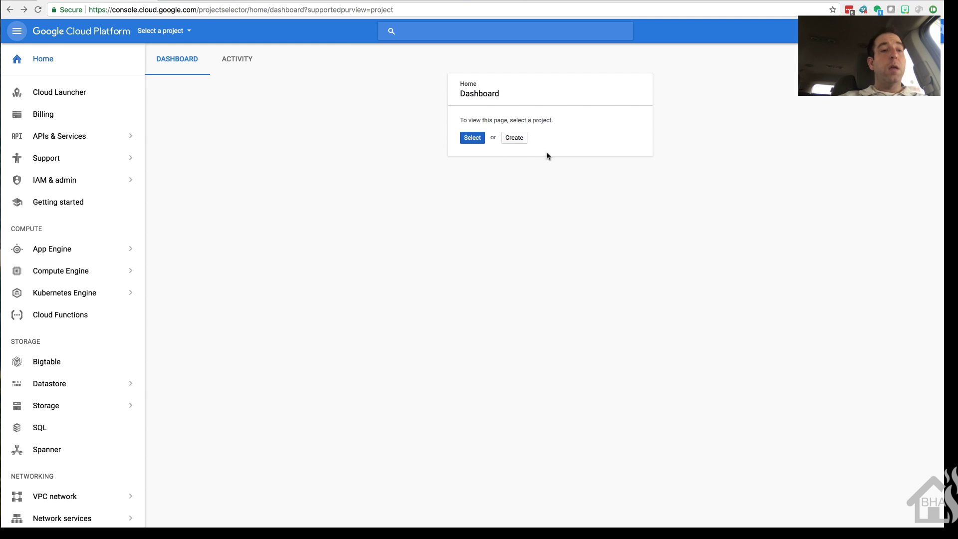
Step: Create a new Google Cloud project named 'html5-notifications'
click(513, 143)
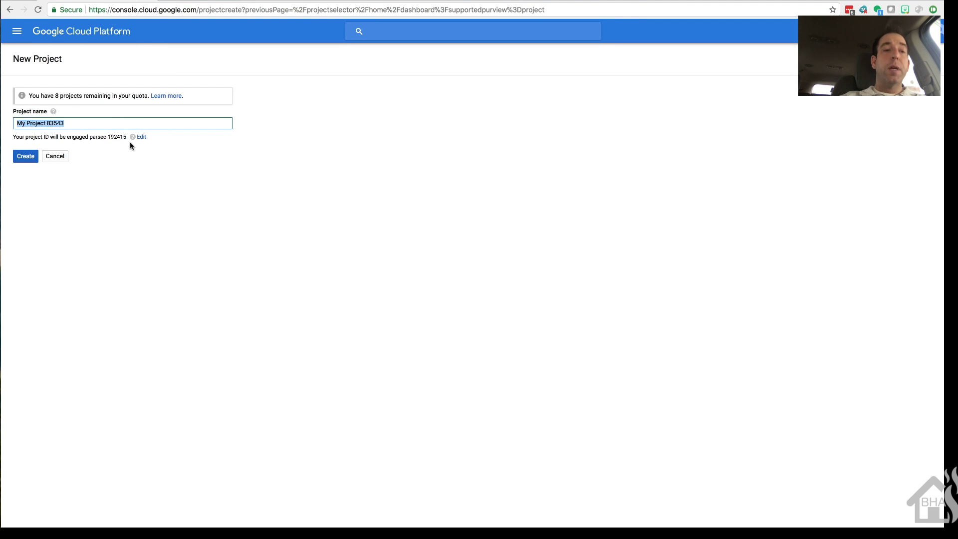
text(htm)
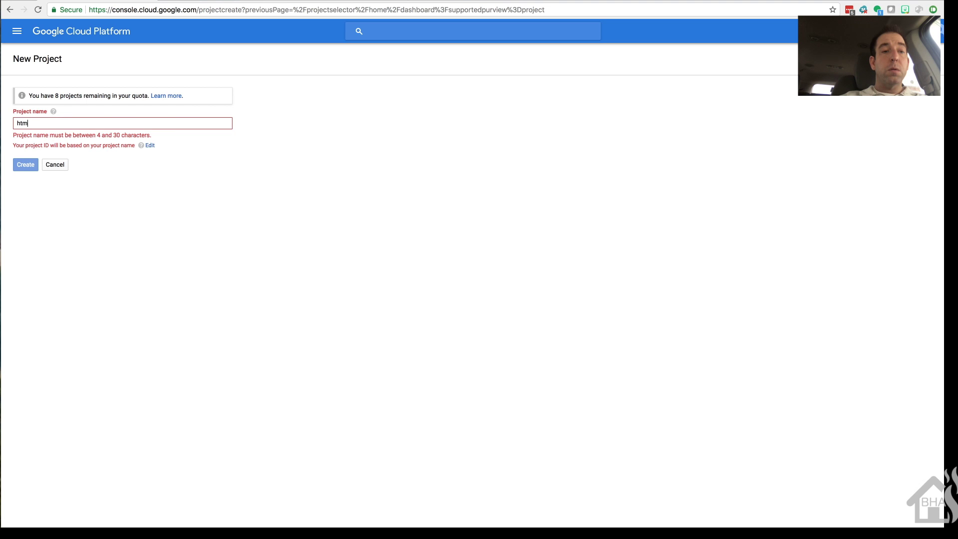
text(l5)
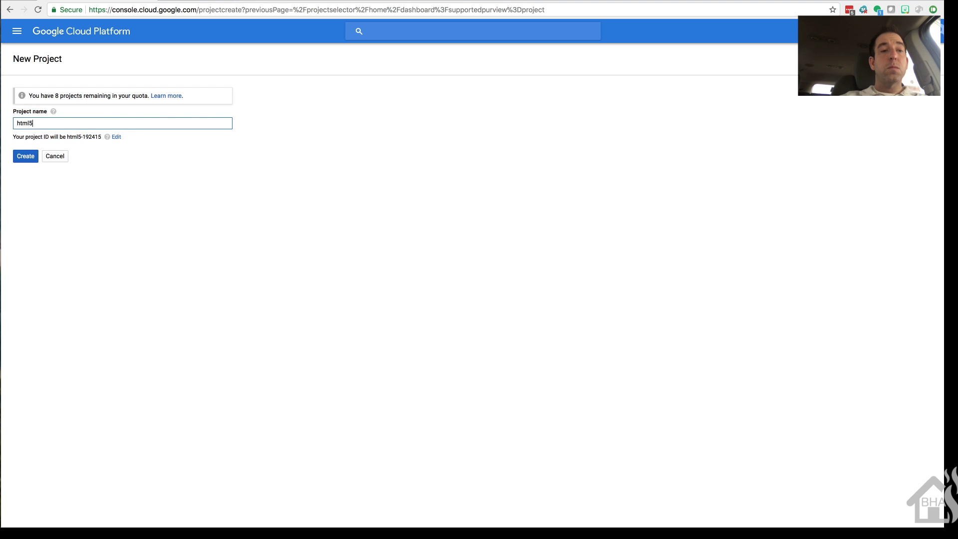
text(-)
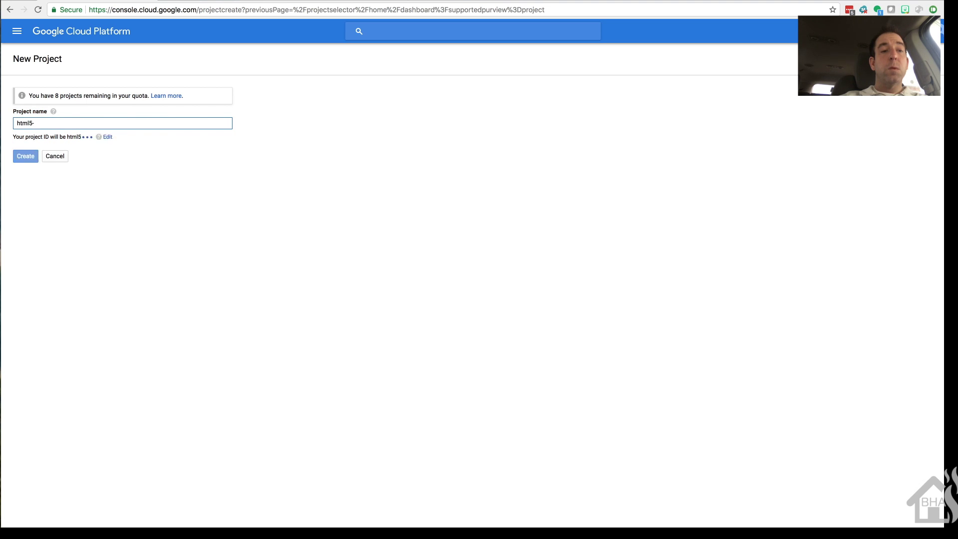
text(notifications)
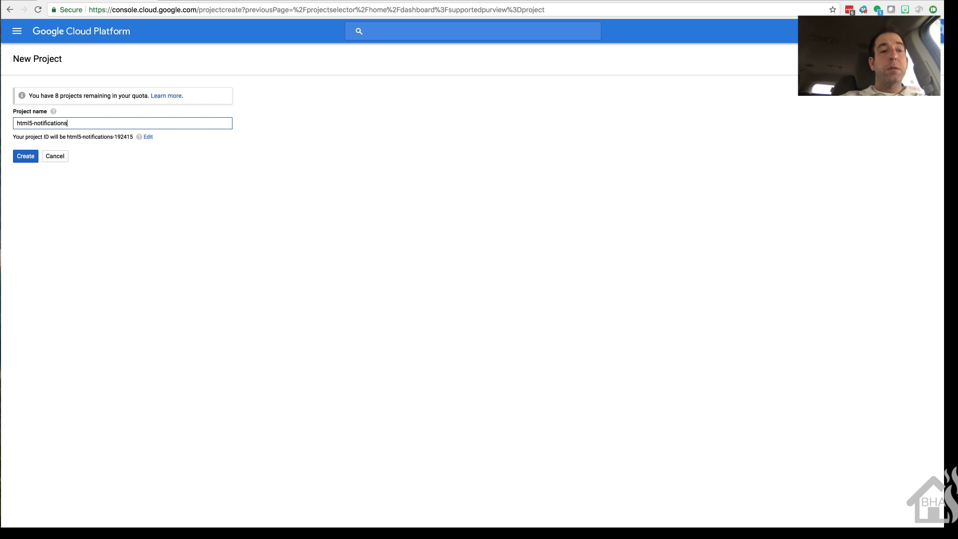
click(25, 159)
mouse_move(25, 159)
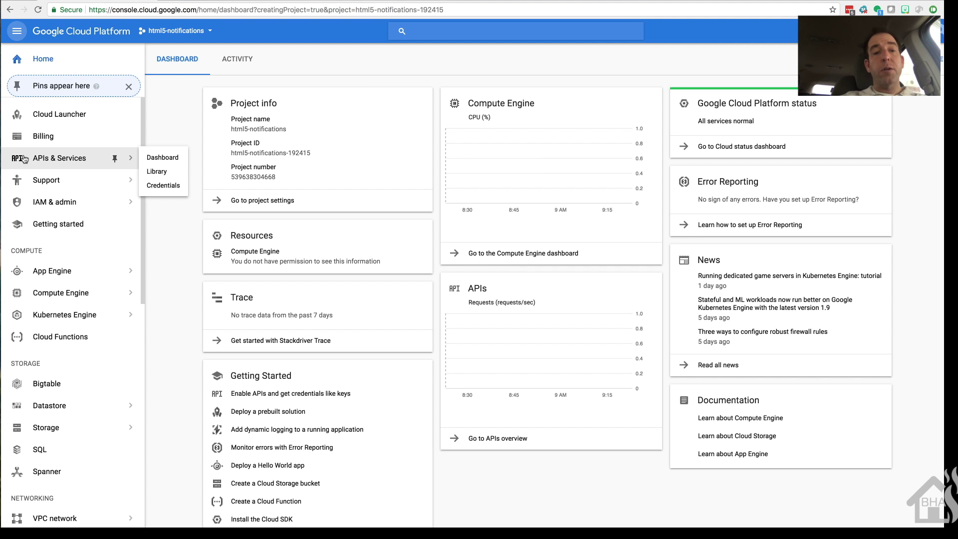
Step: Add the site's domain under the project's Credentials domain verification for webhook notifications
click(23, 158)
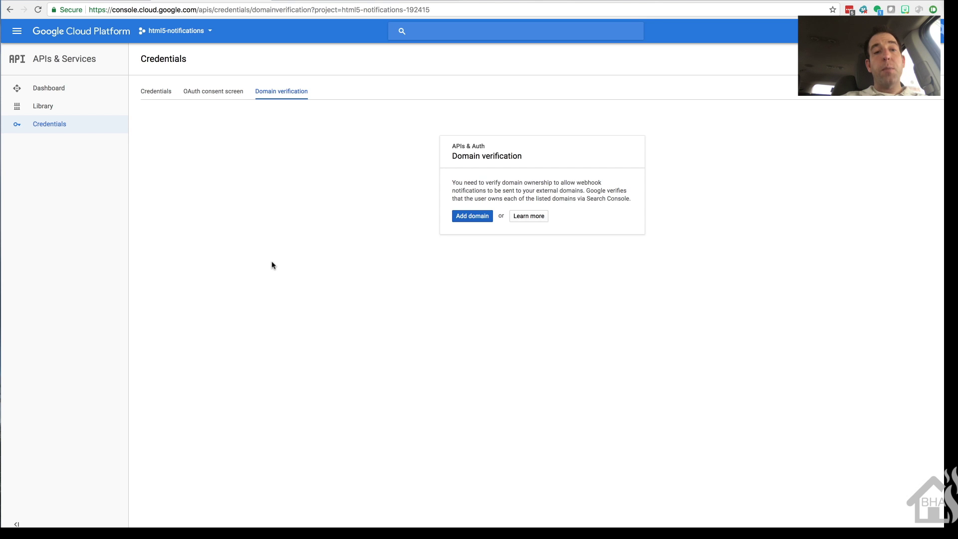
click(474, 217)
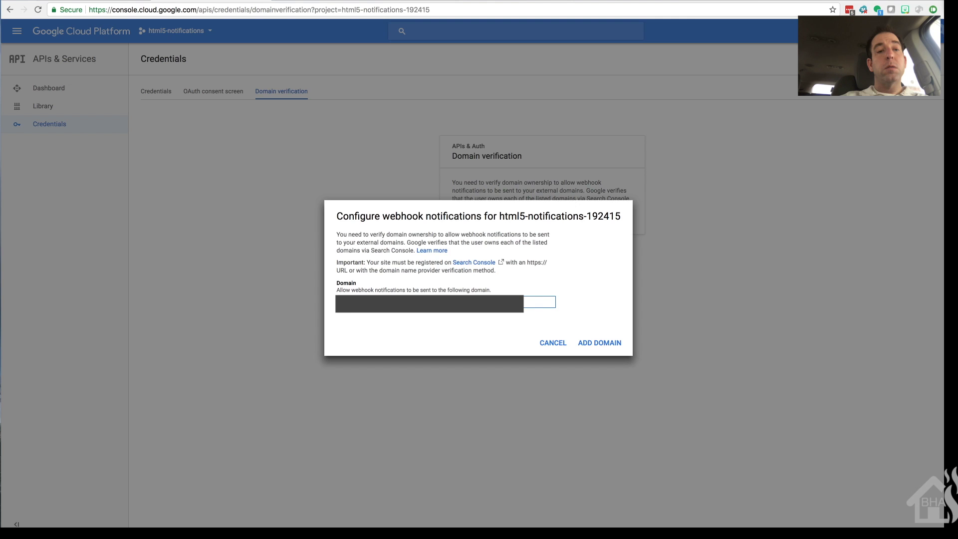
click(593, 342)
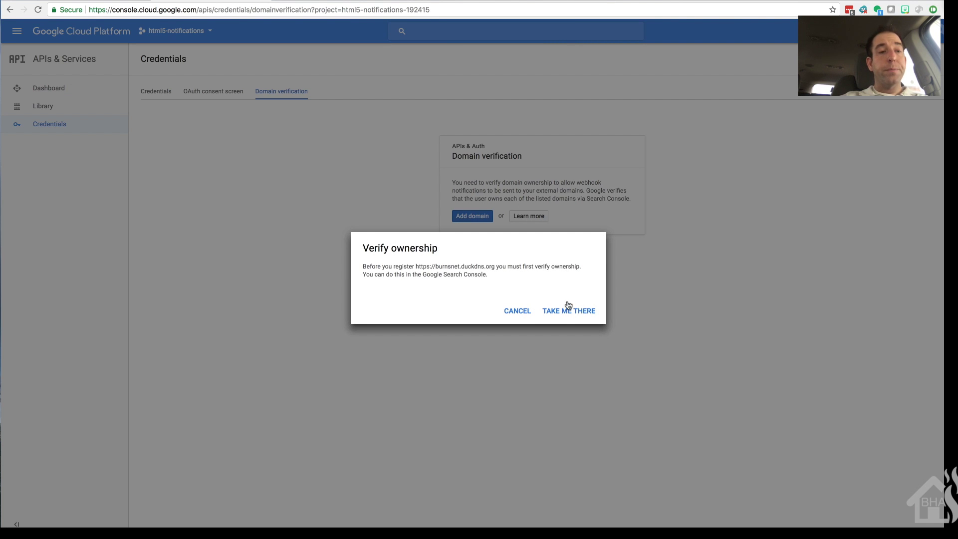
Step: Add the Home Assistant site as a Webmaster Central property and copy its HTML meta tag code
click(569, 311)
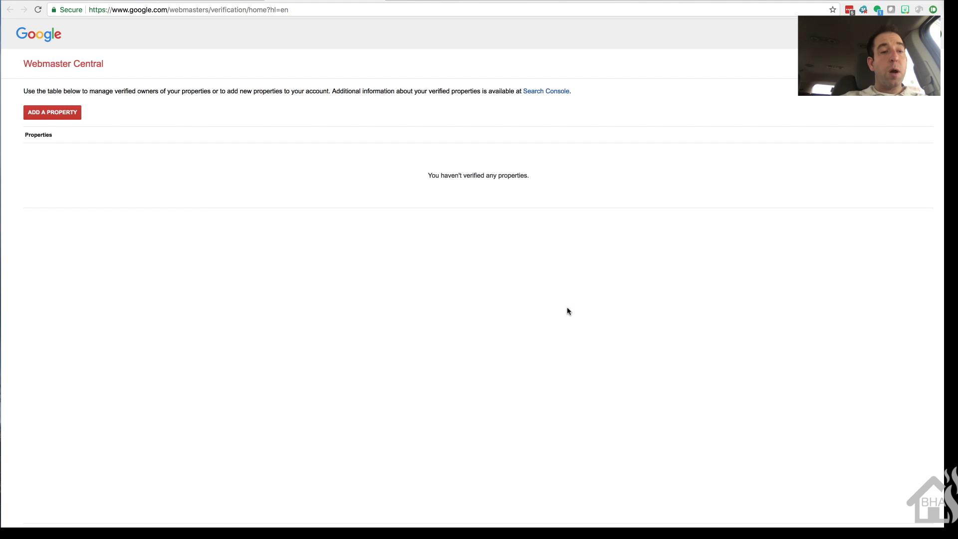
click(55, 113)
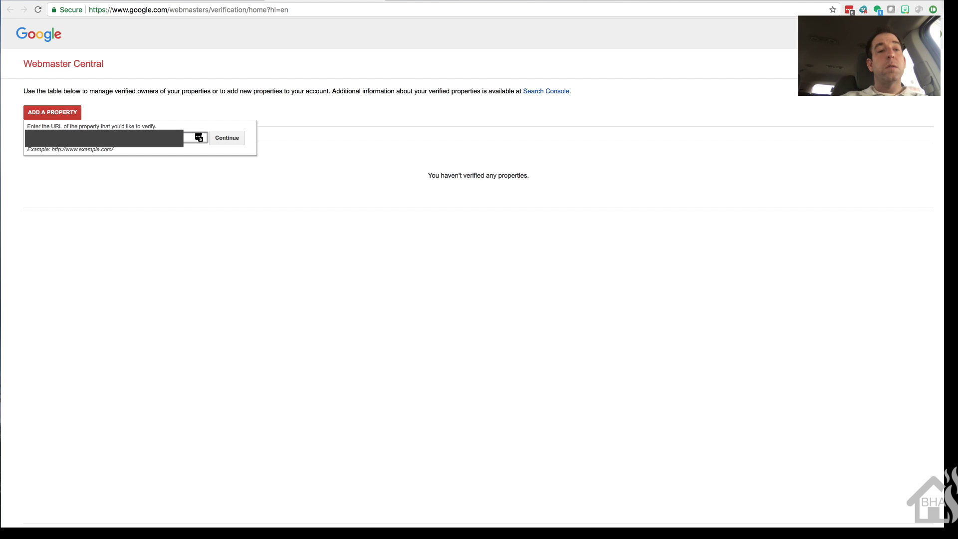
click(235, 141)
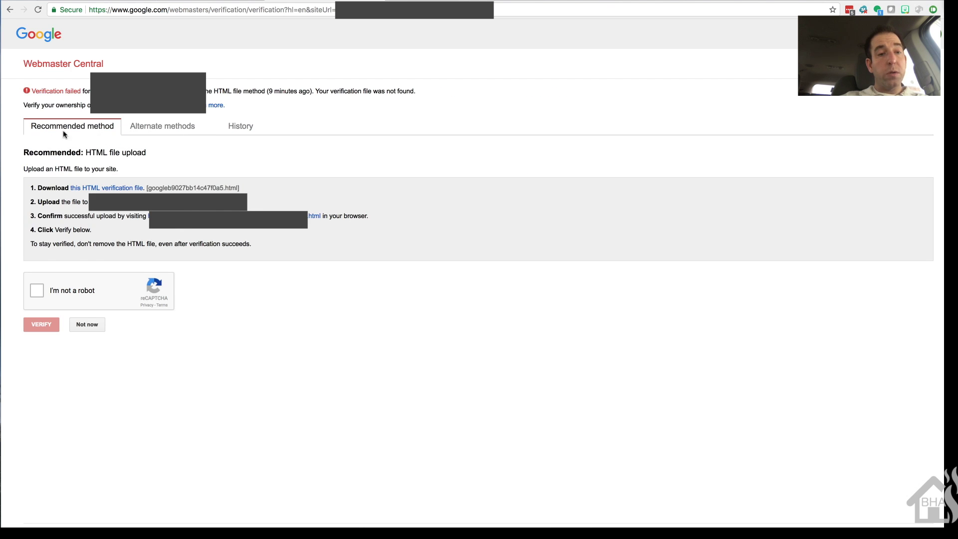
click(160, 130)
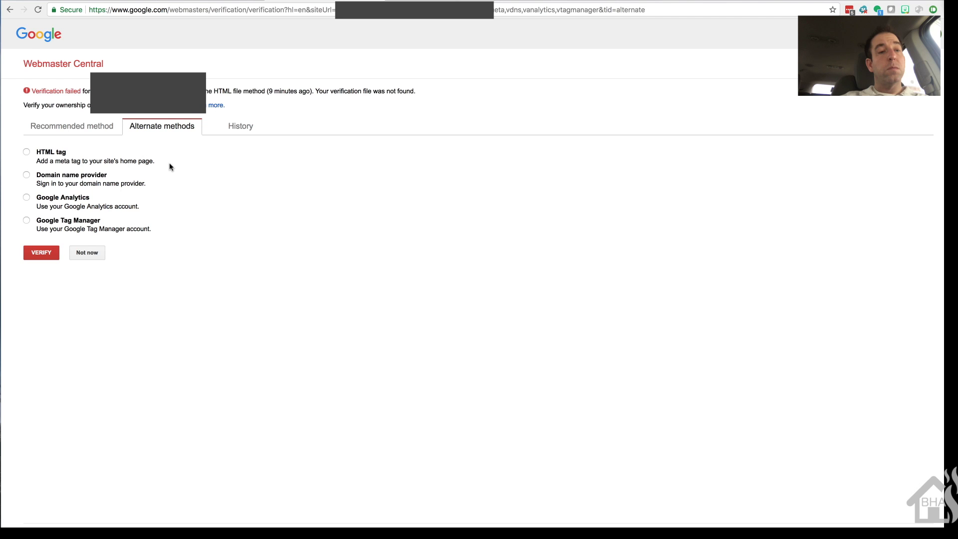
click(26, 152)
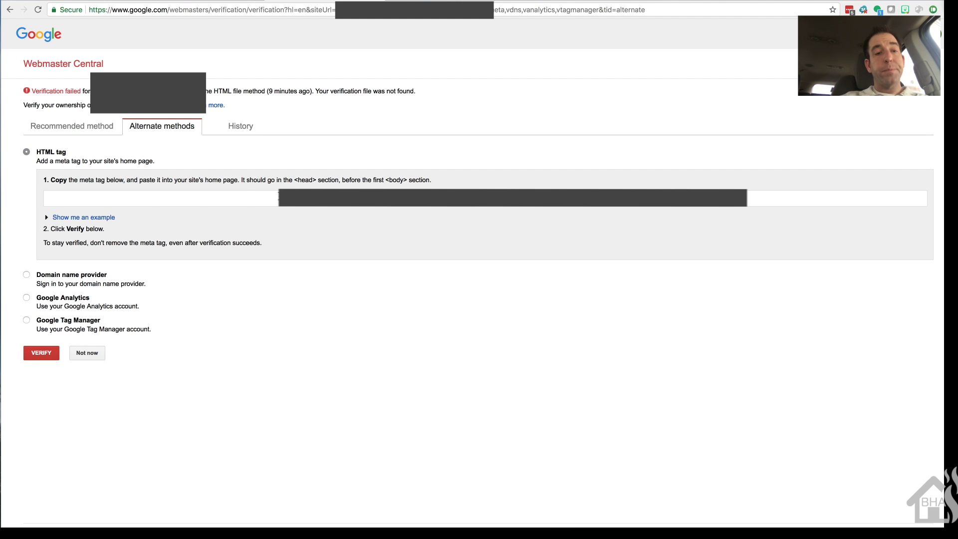
click(278, 197)
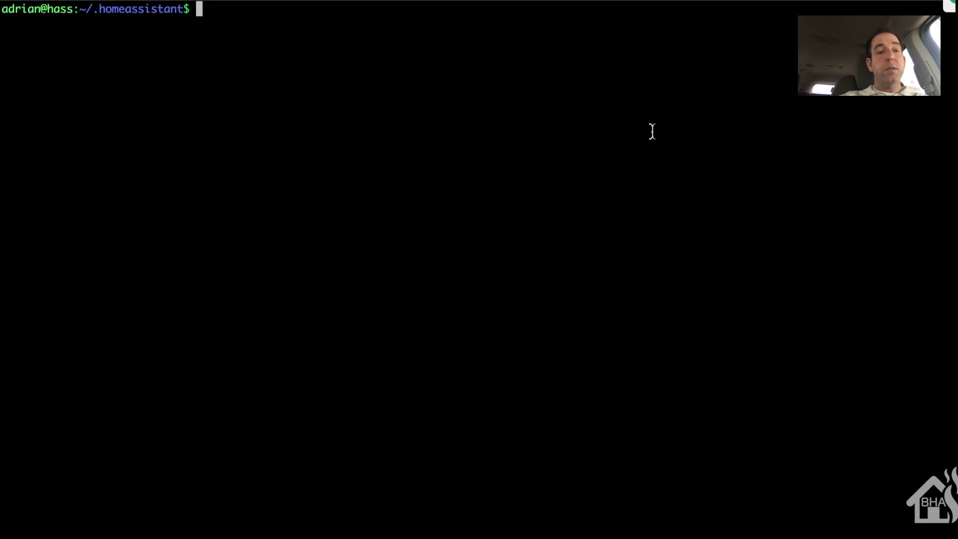
Step: Change into deps/lib/python3.5/site-packages/hass_frontend/ using Tab completion
text(cd)
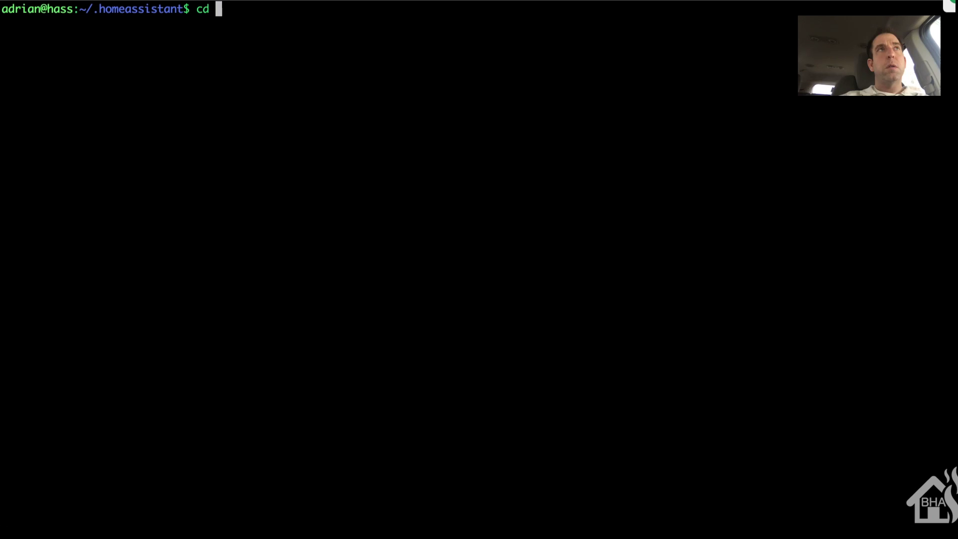
text(deps/)
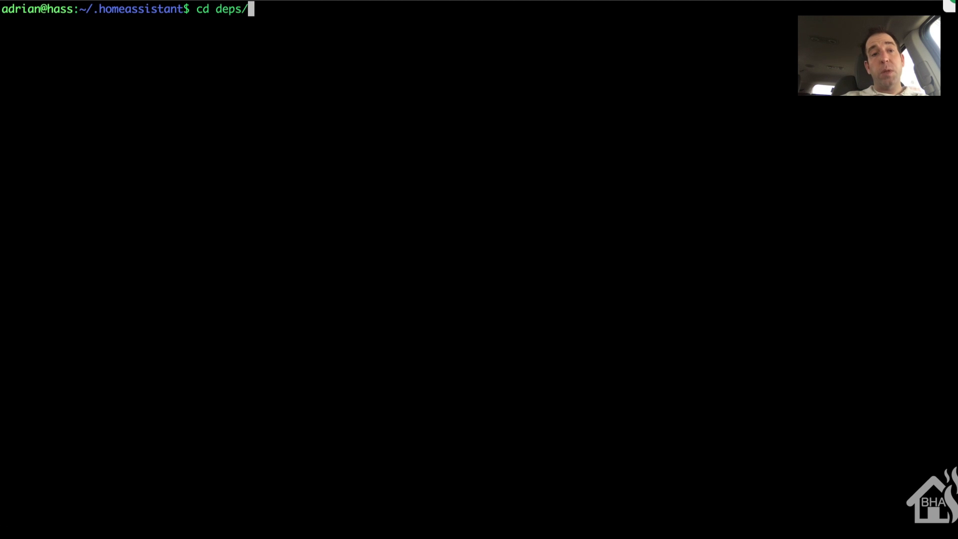
text(lib/)
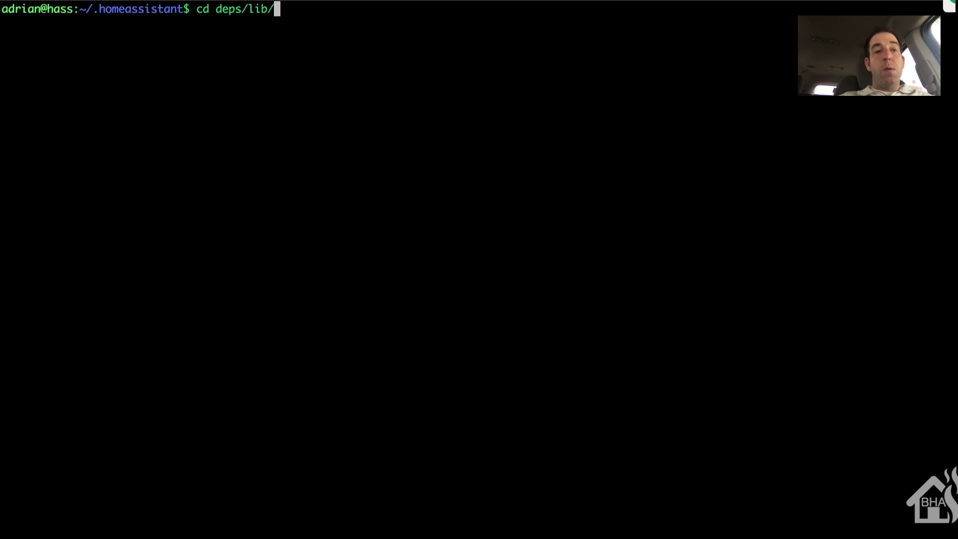
text(p)
key(Tab)
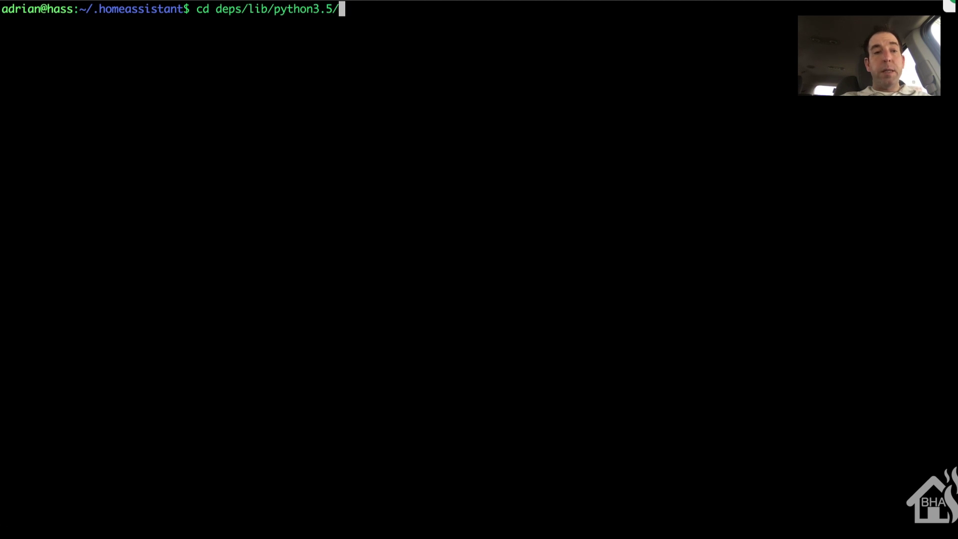
text(si)
key(Tab)
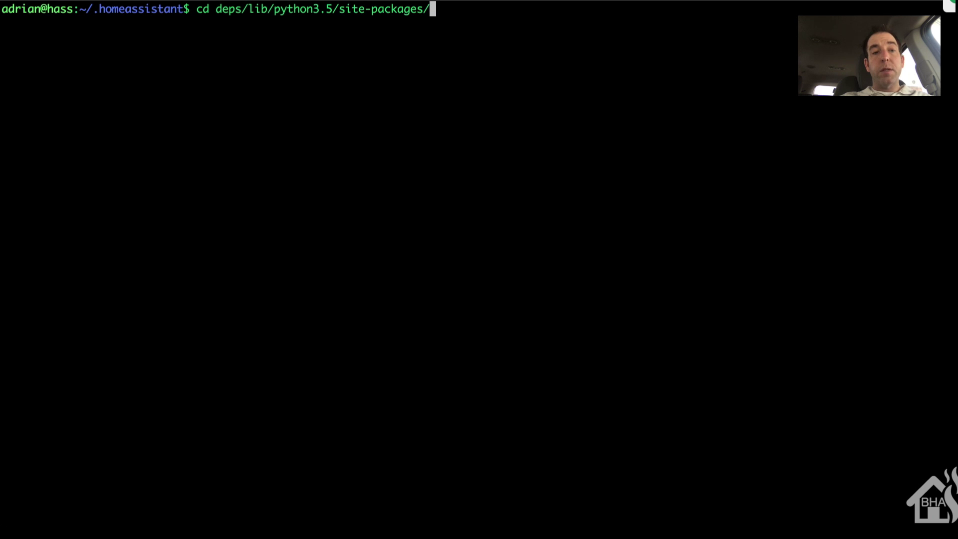
text(ho)
key(Tab)
key(BackSpace)
key(BackSpace)
key(BackSpace)
key(BackSpace)
key(BackSpace)
key(BackSpace)
key(BackSpace)
key(BackSpace)
key(BackSpace)
key(BackSpace)
key(BackSpace)
key(BackSpace)
key(BackSpace)
key(BackSpace)
key(BackSpace)
key(BackSpace)
key(BackSpace)
key(BackSpace)
key(BackSpace)
key(BackSpace)
key(BackSpace)
key(BackSpace)
key(BackSpace)
key(BackSpace)
key(BackSpace)
key(BackSpace)
key(BackSpace)
key(BackSpace)
key(BackSpace)
key(BackSpace)
key(BackSpace)
key(BackSpace)
key(BackSpace)
key(BackSpace)
key(BackSpace)
key(BackSpace)
key(BackSpace)
key(BackSpace)
key(BackSpace)
key(BackSpace)
text(ass)
key(Tab)
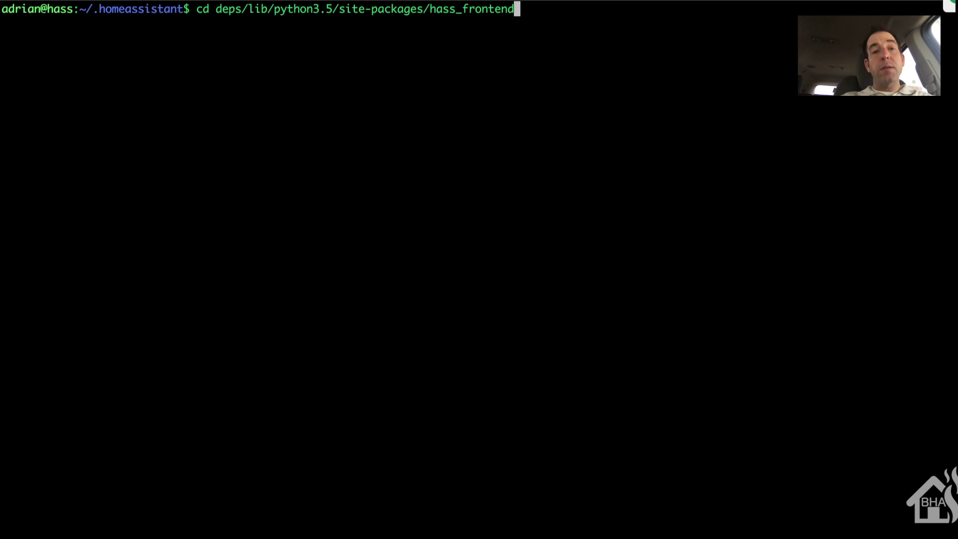
text(/)
key(Return)
Step: List the folder's files and open index.html in vi with sudo
text(ls)
key(Return)
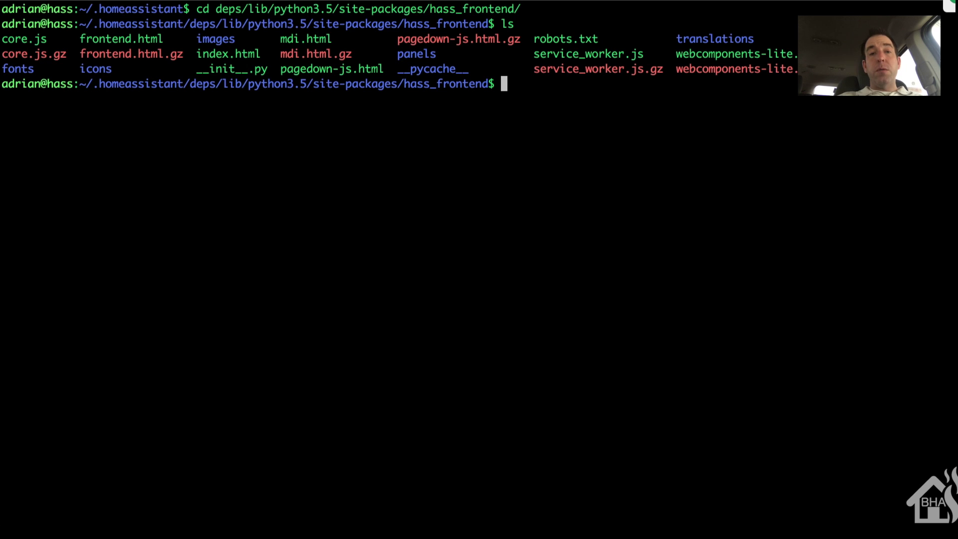
text(sudo v)
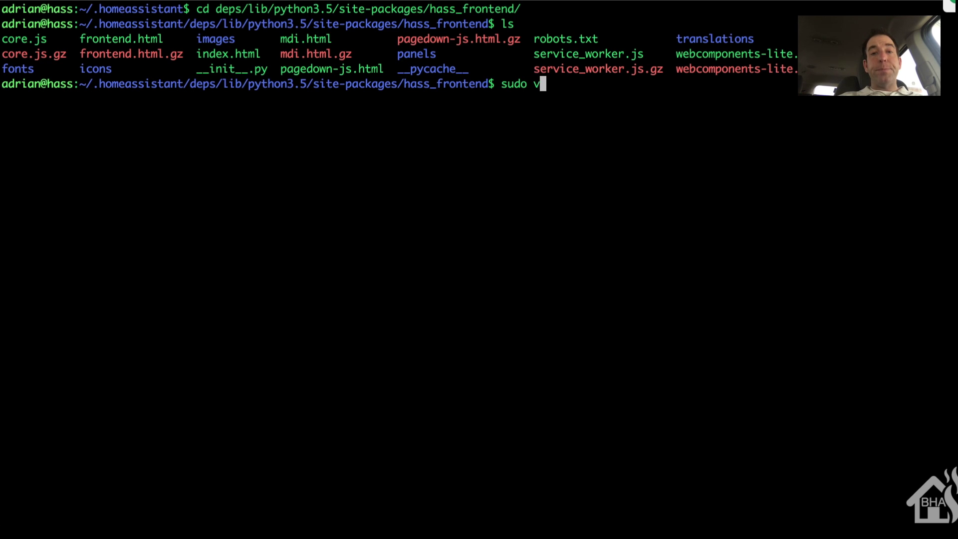
text(i index)
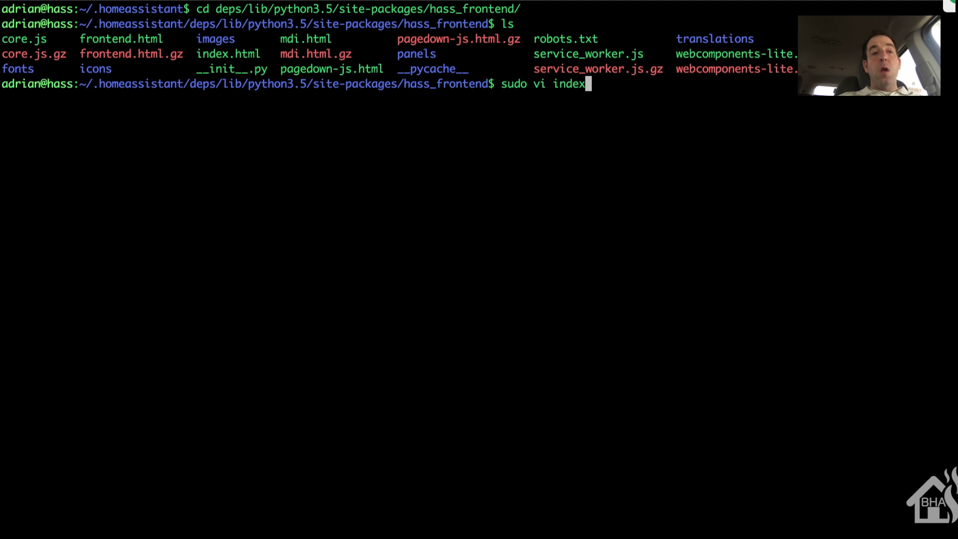
text(.html)
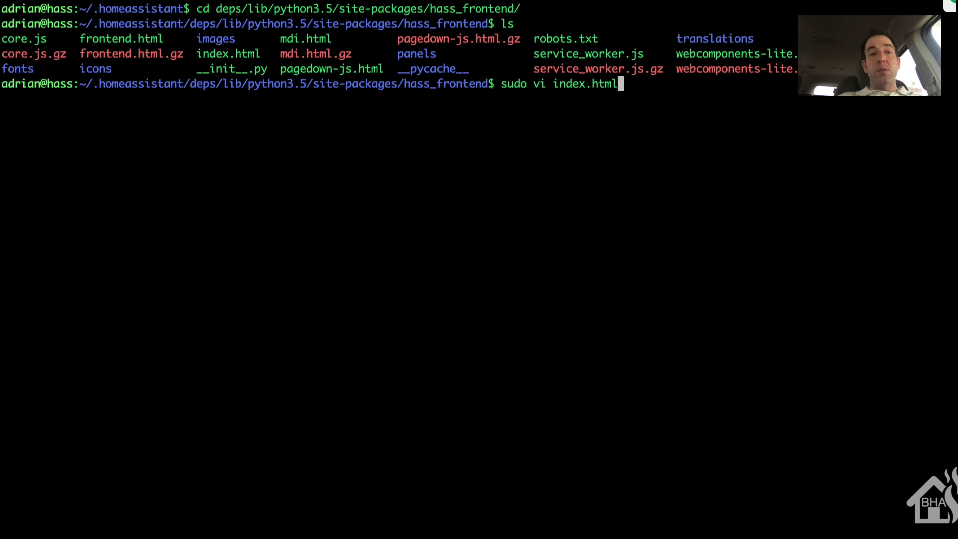
key(Return)
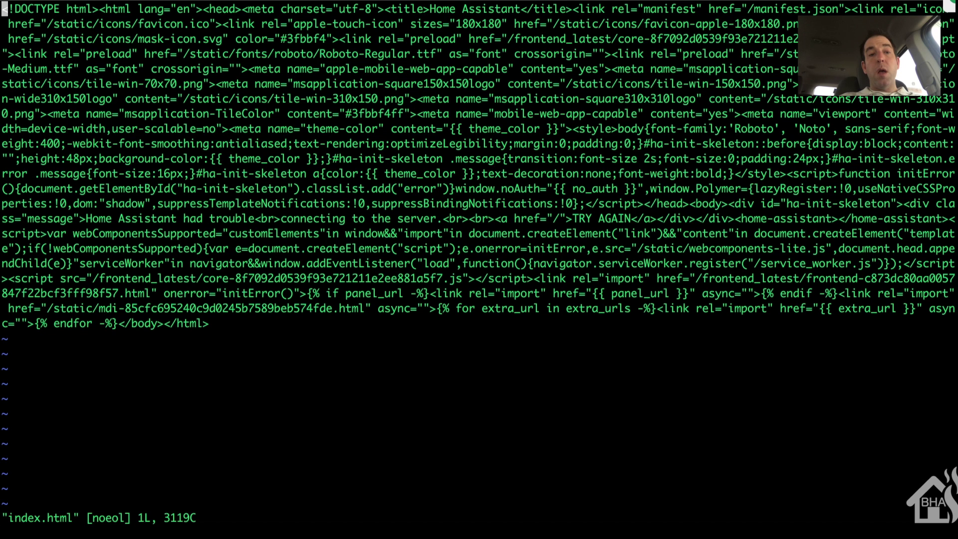
Step: Paste the google-site-verification meta tag right after <head> in index.html and enter :wq!
key(Right)
key(Right)
key(Right)
key(Right)
key(Right)
key(Right)
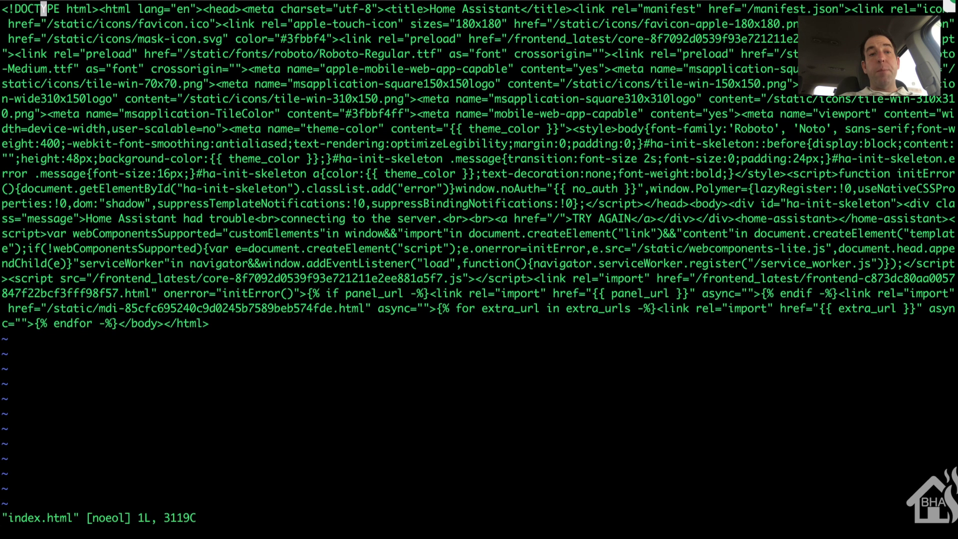
key(Right)
key(Right)
key(Right)
key(Right)
key(Right)
key(Right)
key(Right)
key(Right)
key(Right)
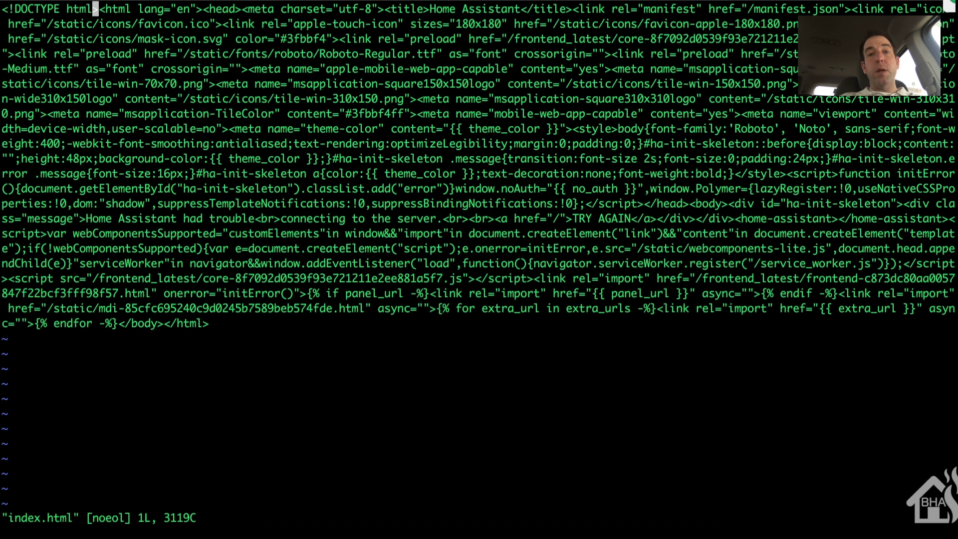
key(Right)
key(Right)
key(Right)
key(Right)
key(Right)
key(Right)
key(Right)
key(Right)
key(Right)
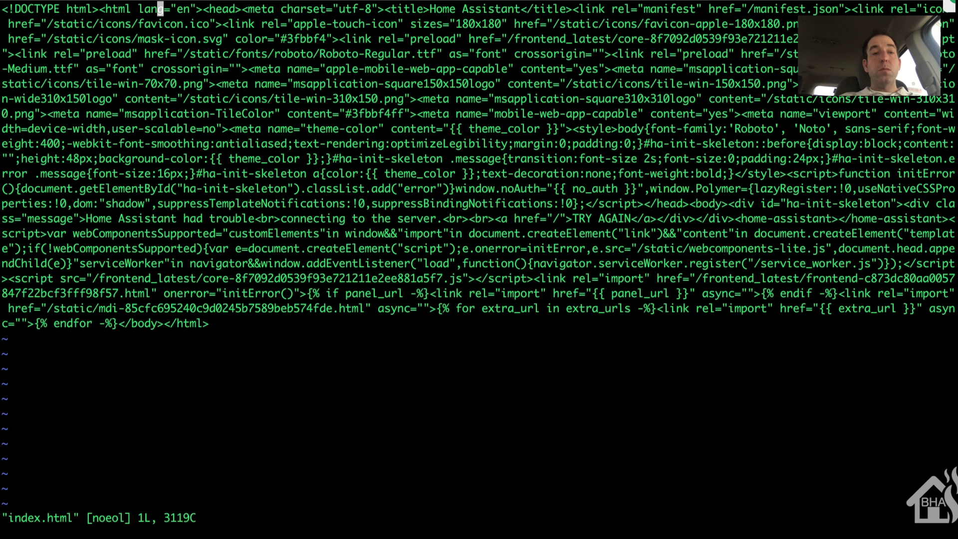
key(Right)
key(Right)
key(Right)
key(Right)
key(Right)
key(Right)
key(Right)
key(Right)
key(Right)
key(Right)
key(Right)
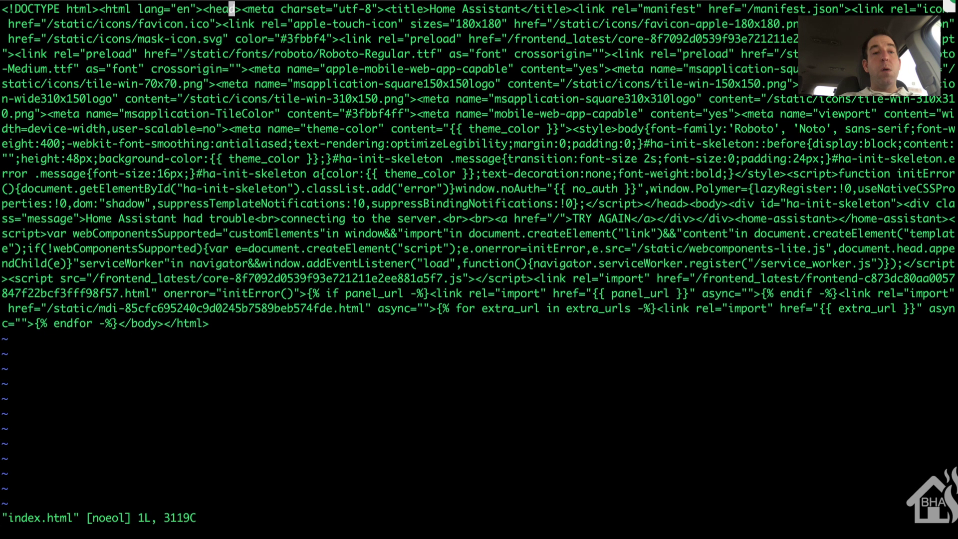
key(Right)
key(Right)
key(i)
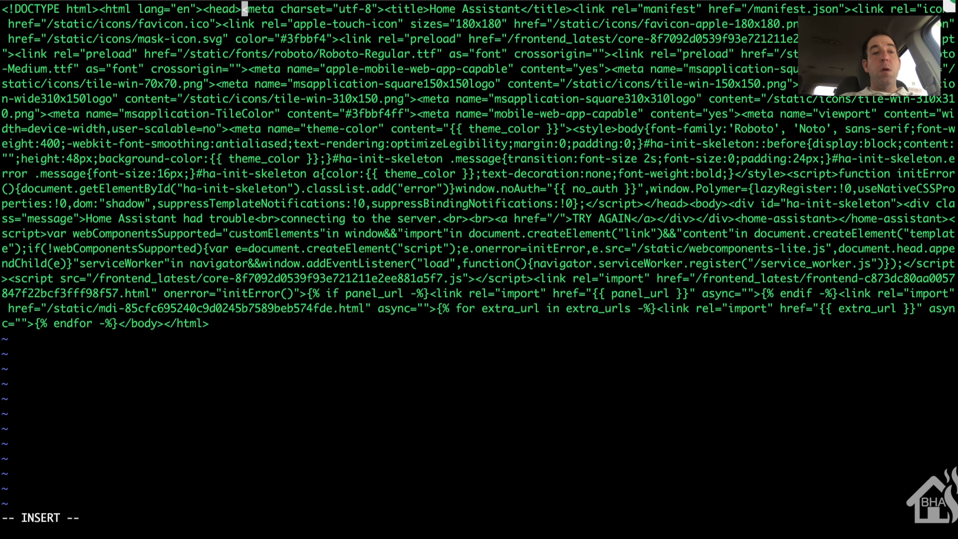
key(super+v)
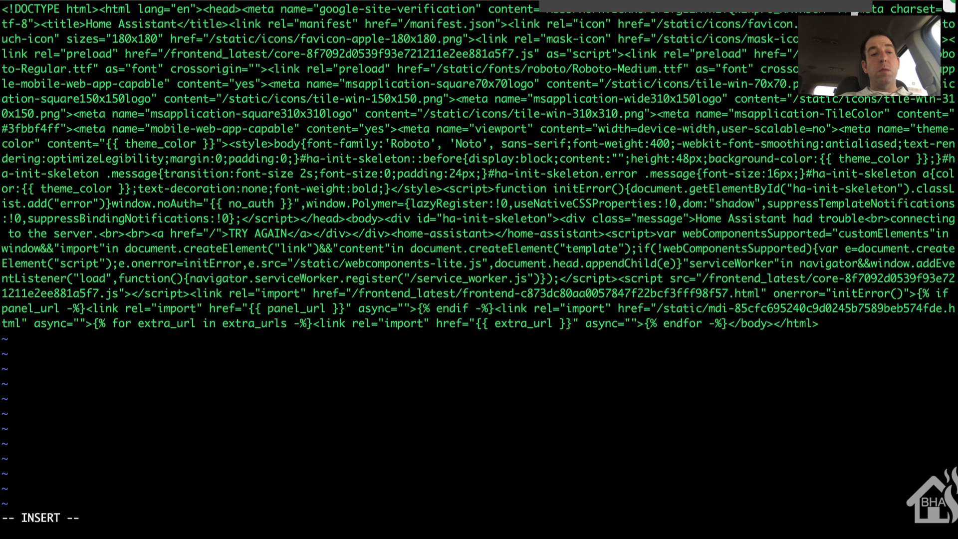
key(Escape)
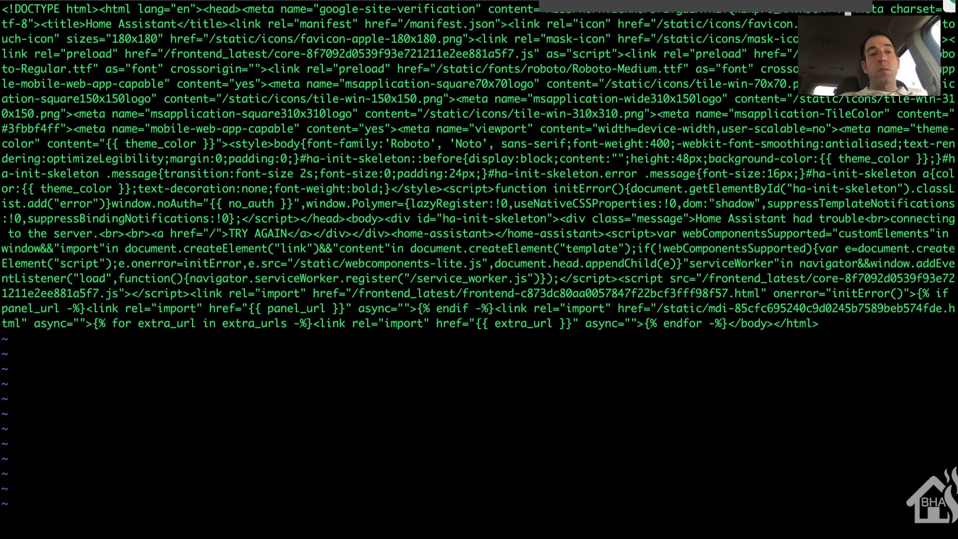
text(:wq!)
Step: Save index.html, then restart the home-assistant service with sudo systemctl restart
key(Return)
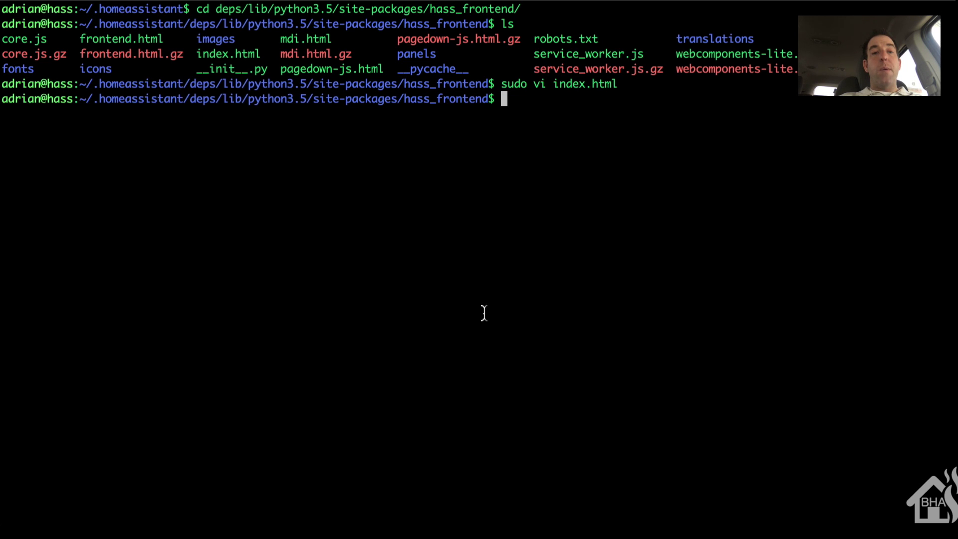
text(sudo)
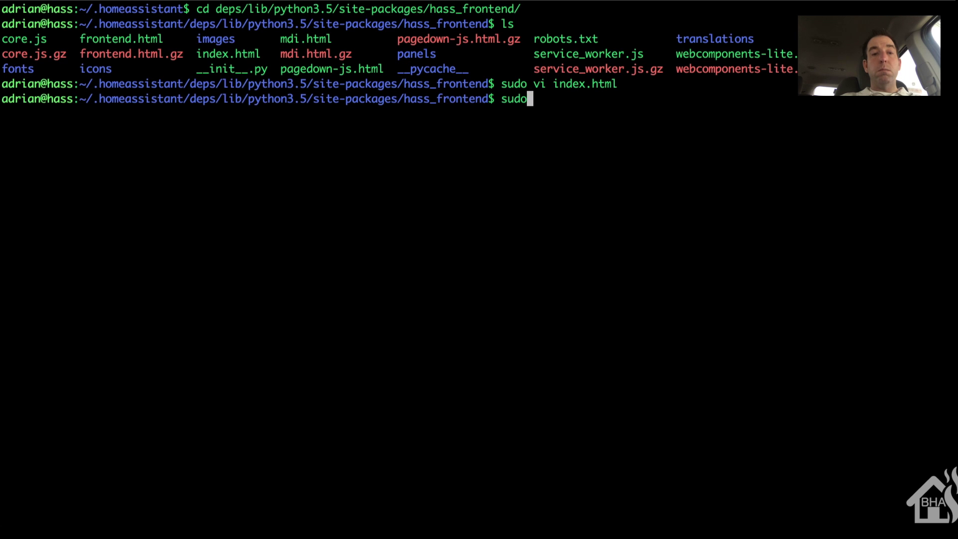
text( systemctl )
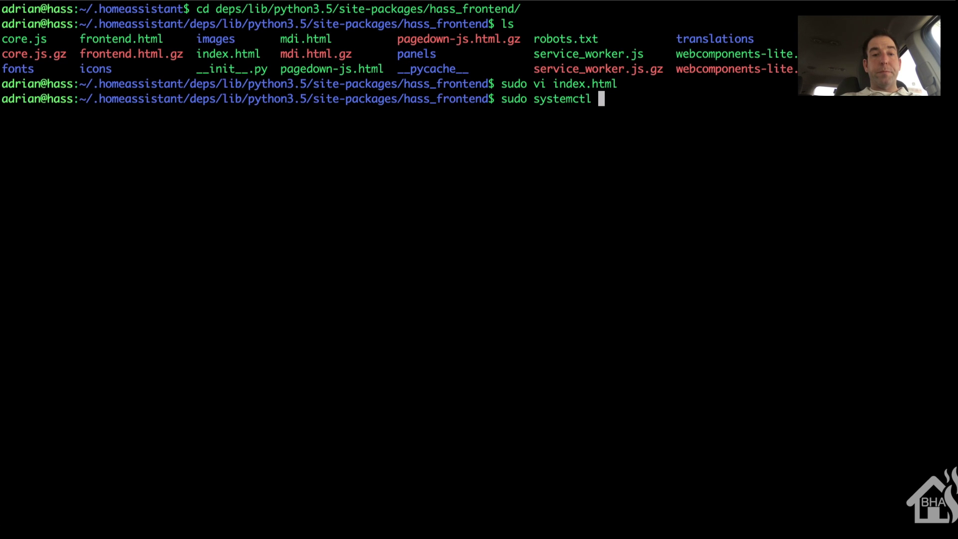
text(restart home-s)
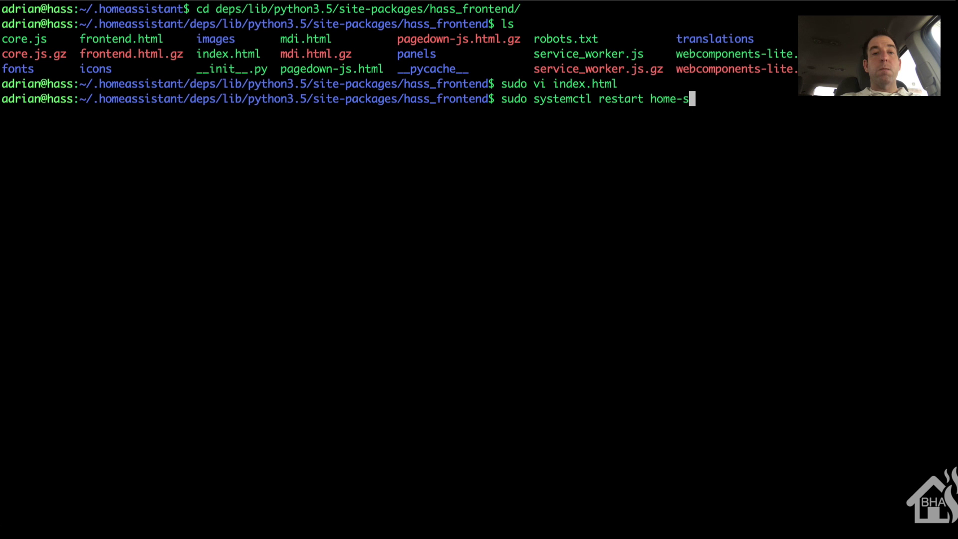
key(BackSpace)
text(as)
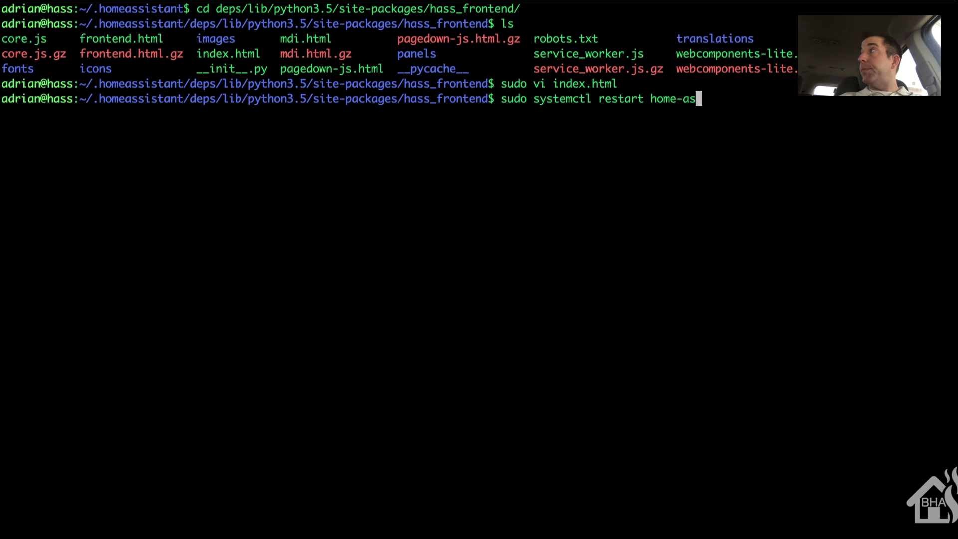
key(Tab)
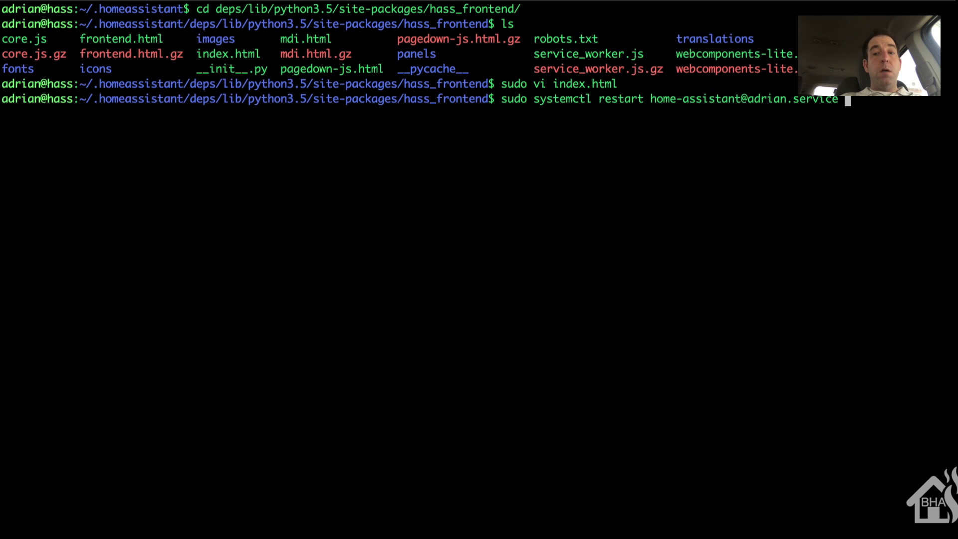
key(Return)
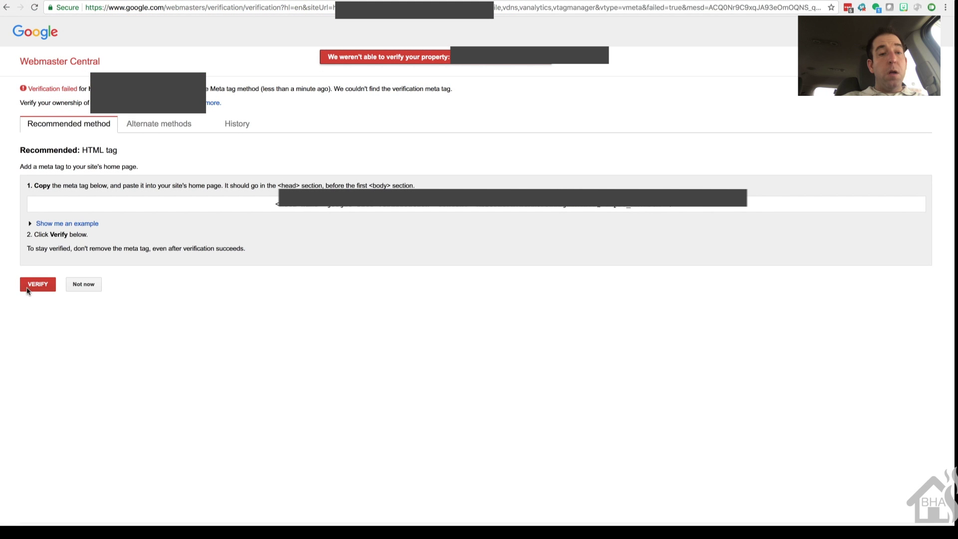
Step: Verify the site's ownership in Webmaster Central using the HTML tag method
click(28, 287)
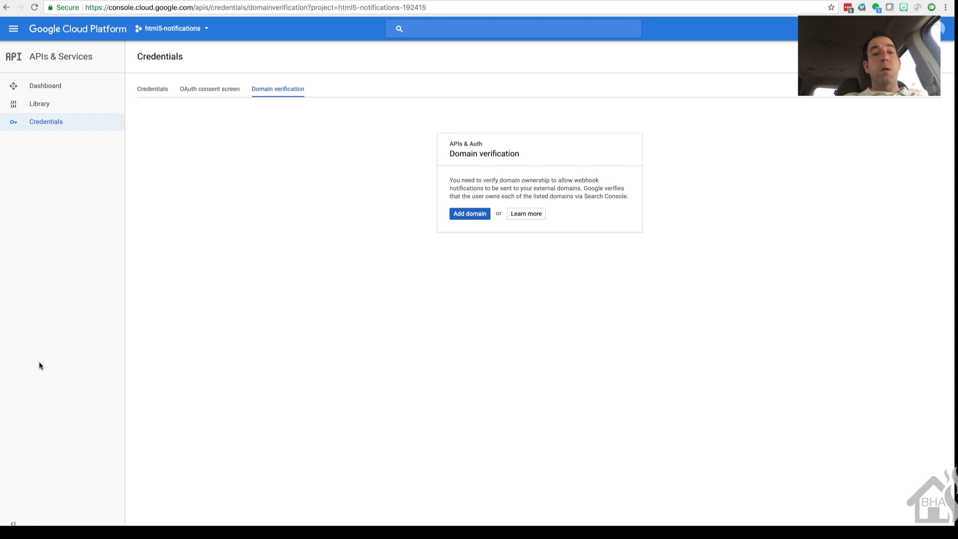
Step: Add the now-verified domain on the html5-notifications Credentials domain verification tab
click(469, 214)
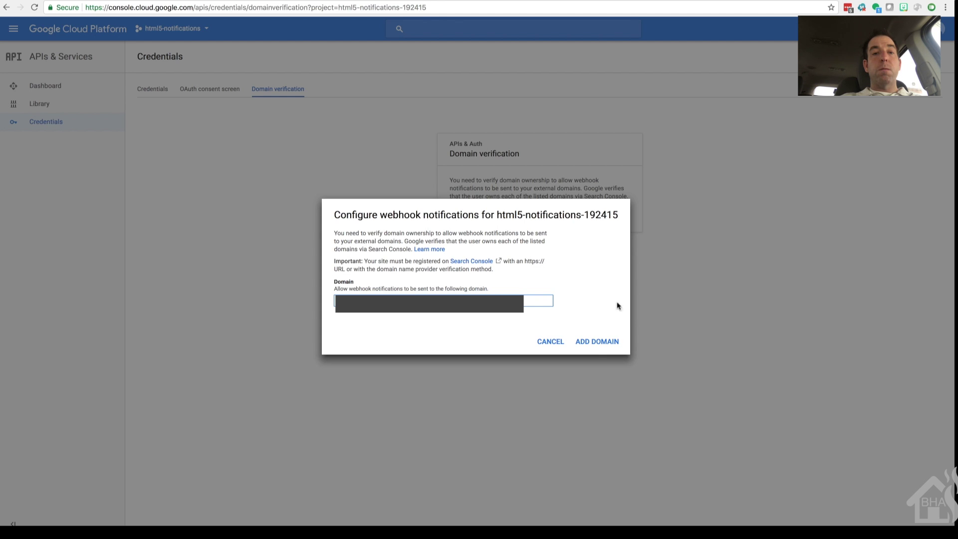
click(596, 343)
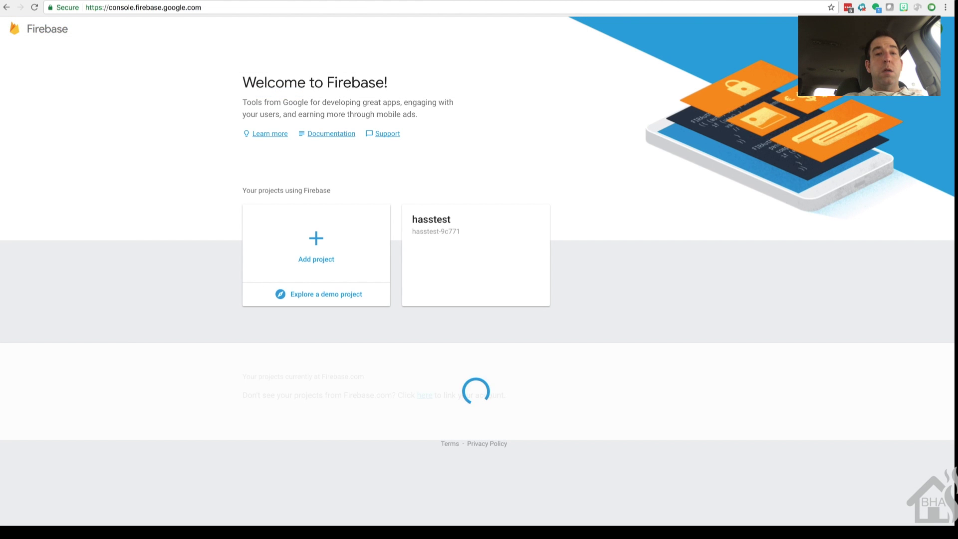
Step: Add a Firebase project by attaching Firebase to the existing html5-notifications Google Cloud project
click(322, 256)
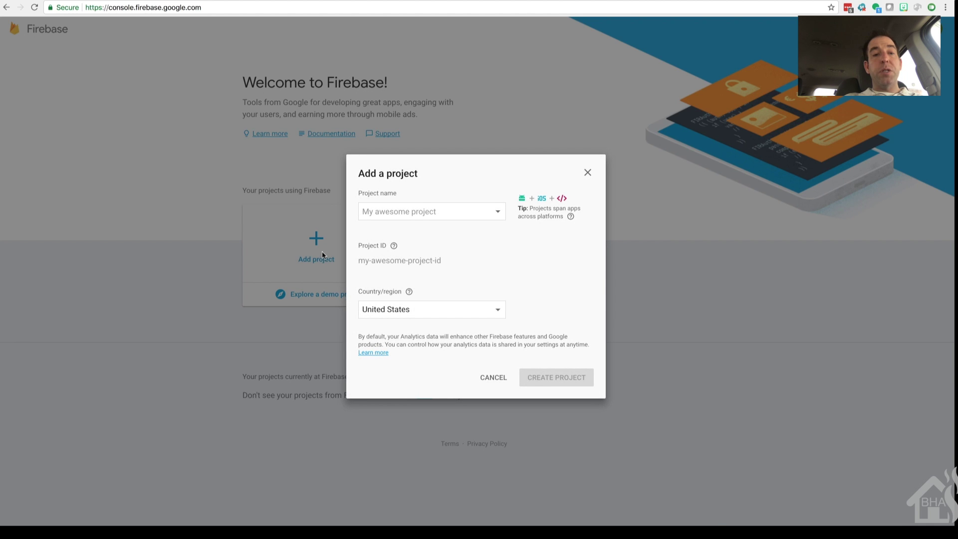
click(499, 211)
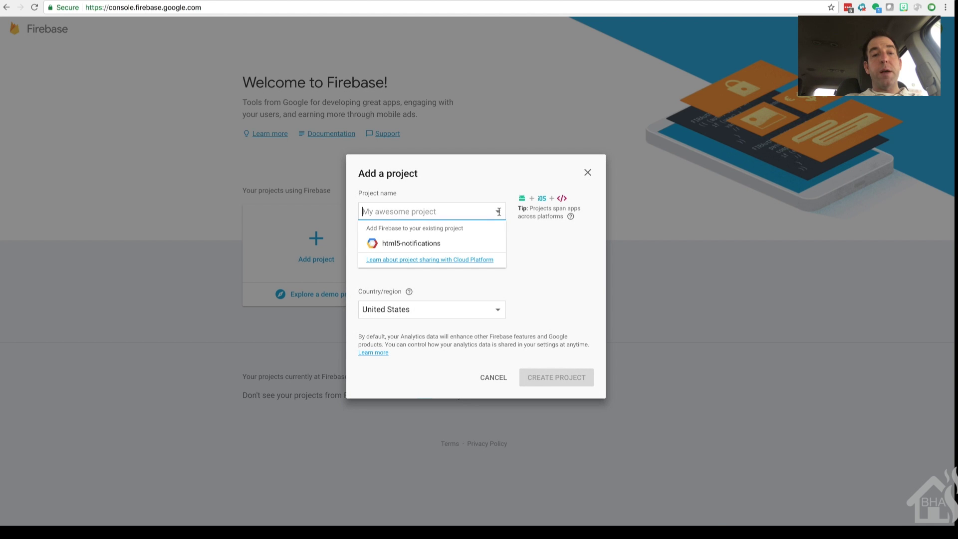
click(411, 245)
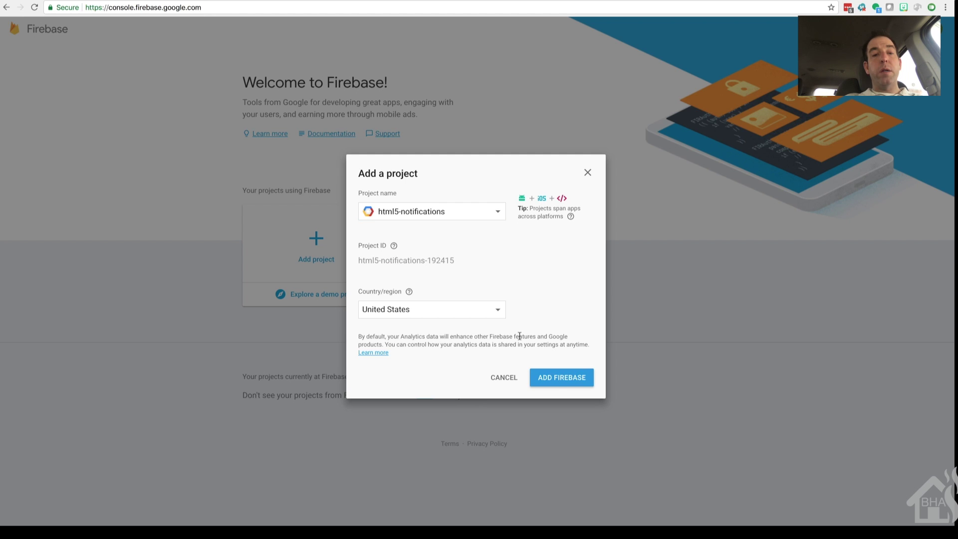
click(567, 384)
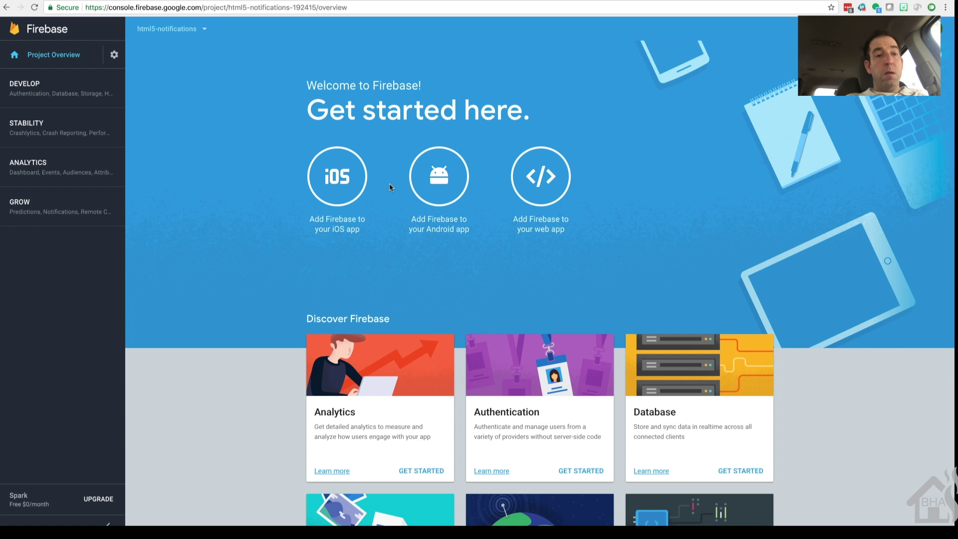
Step: Show the html5-notifications Project settings Cloud Messaging server key and sender ID
click(114, 55)
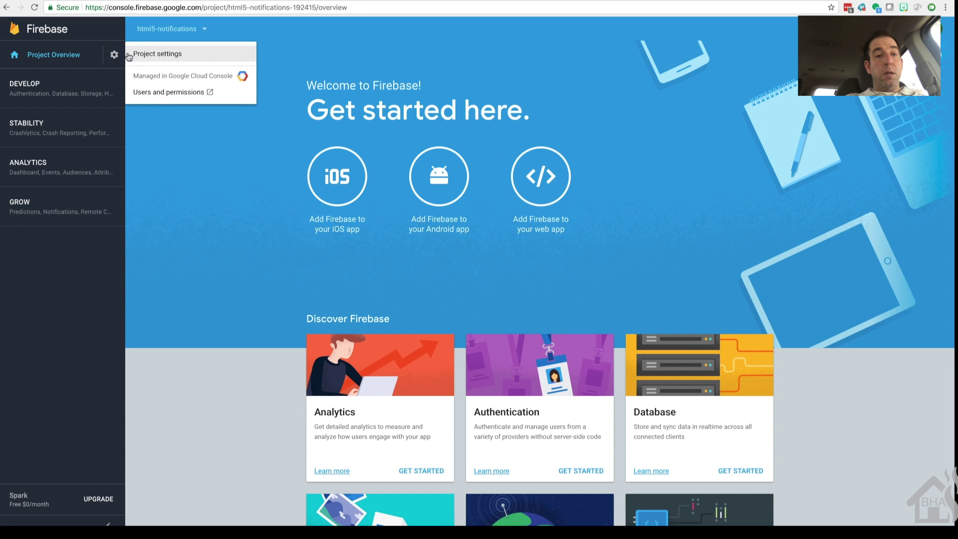
click(155, 54)
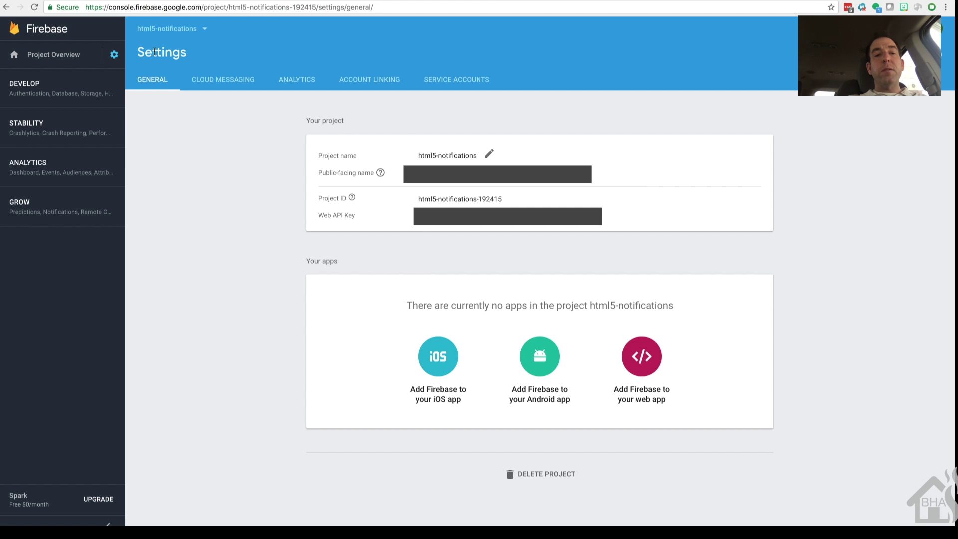
click(224, 79)
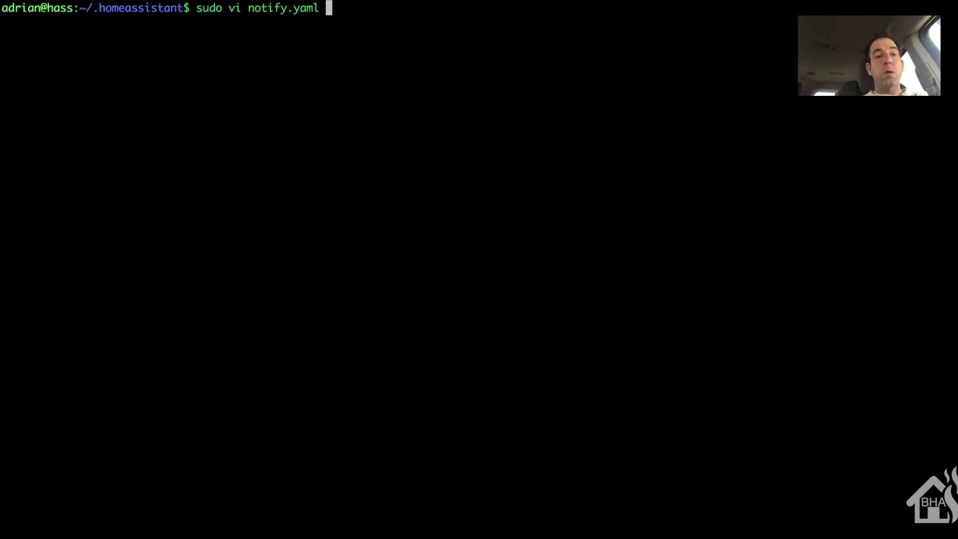
Step: Open notify.yaml in vi and append an ###HTML5 section with '- platform: html5' below the kodi entry
key(Return)
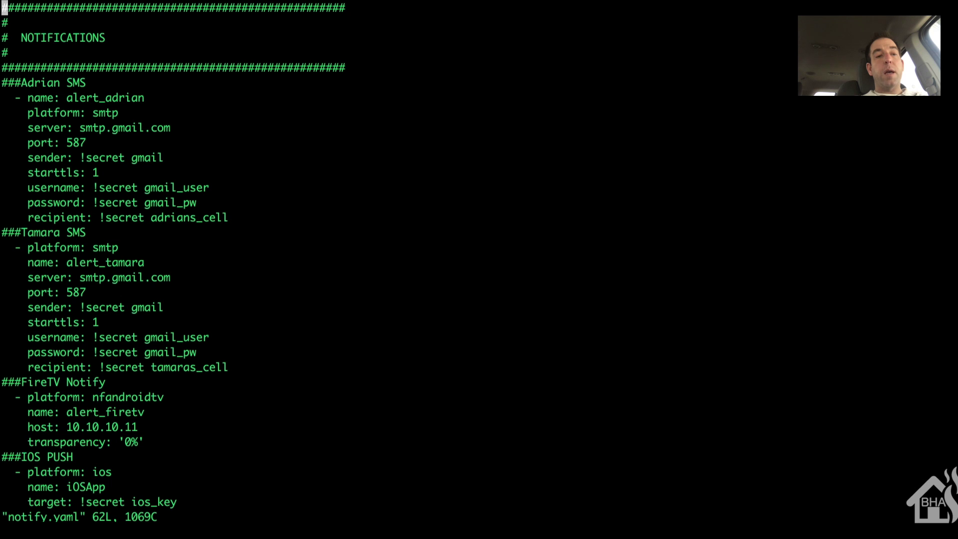
key(shift+g)
key(Up)
key(Up)
key(Up)
key(Up)
key(Up)
key(Up)
key(Up)
key(Up)
key(Up)
key(Up)
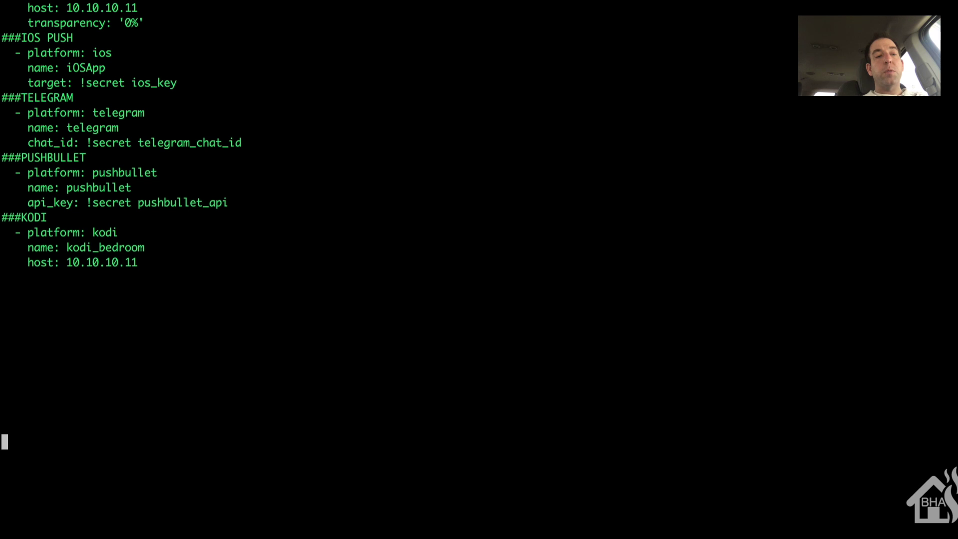
key(Up)
key(Up)
key(Up)
key(Up)
key(Up)
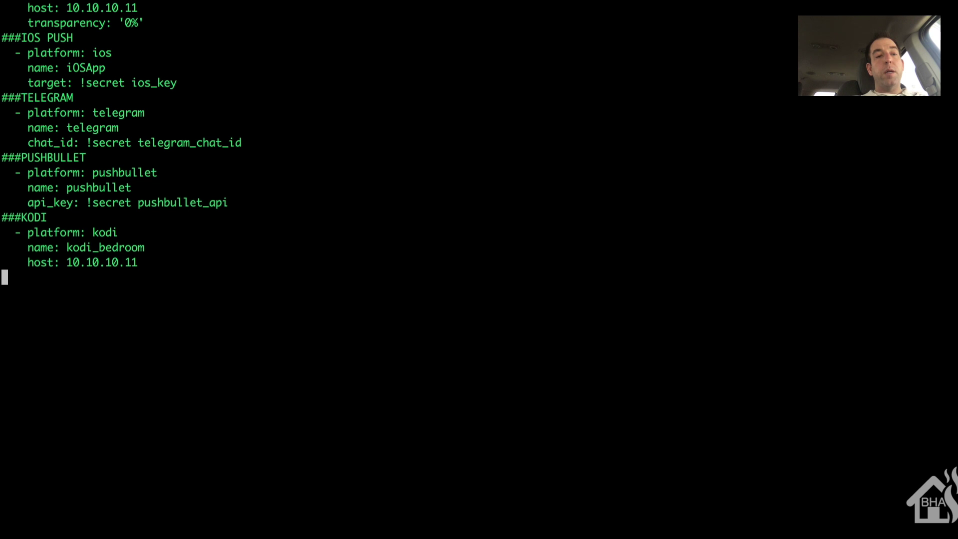
text(i)
text(###)
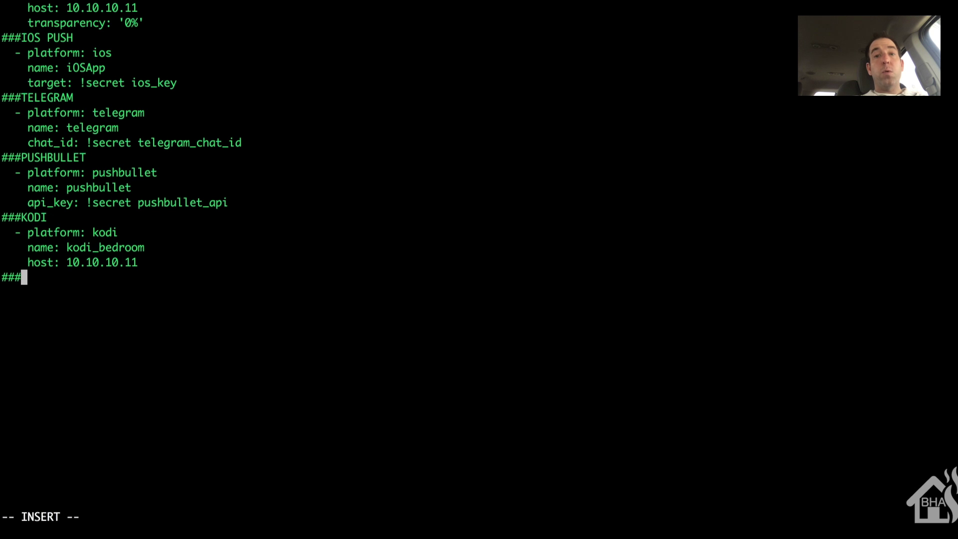
text(HTML5)
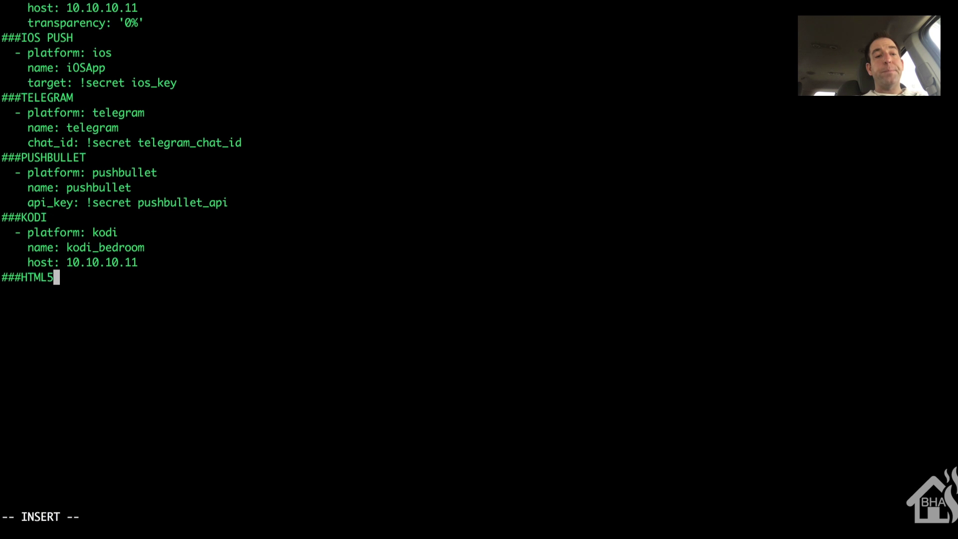
key(Return)
text(- platf)
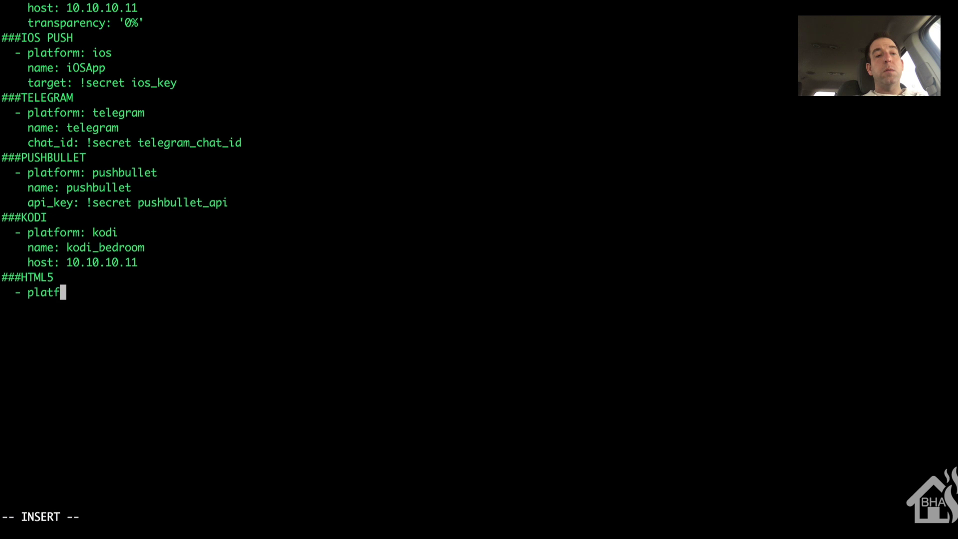
text(orm: html5)
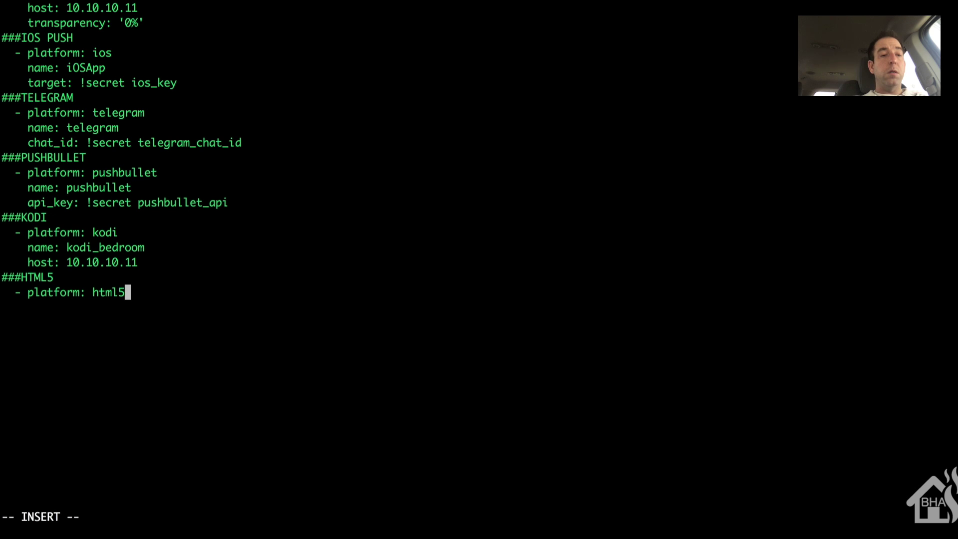
Step: Add name: html_notify, gcm_api_key: !secret gcm_api_key and gcm_sender_id: !secret gcm_sender_id
key(Return)
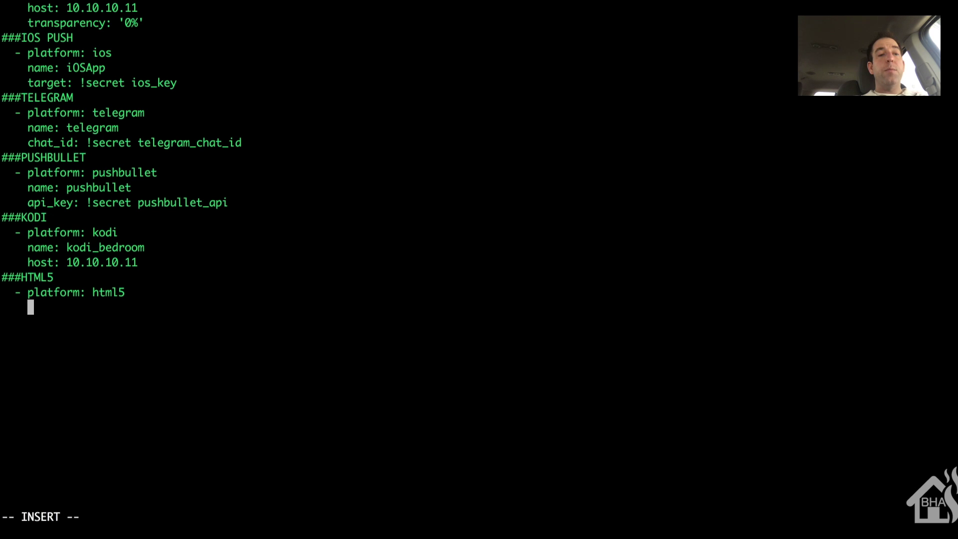
text(name: html_)
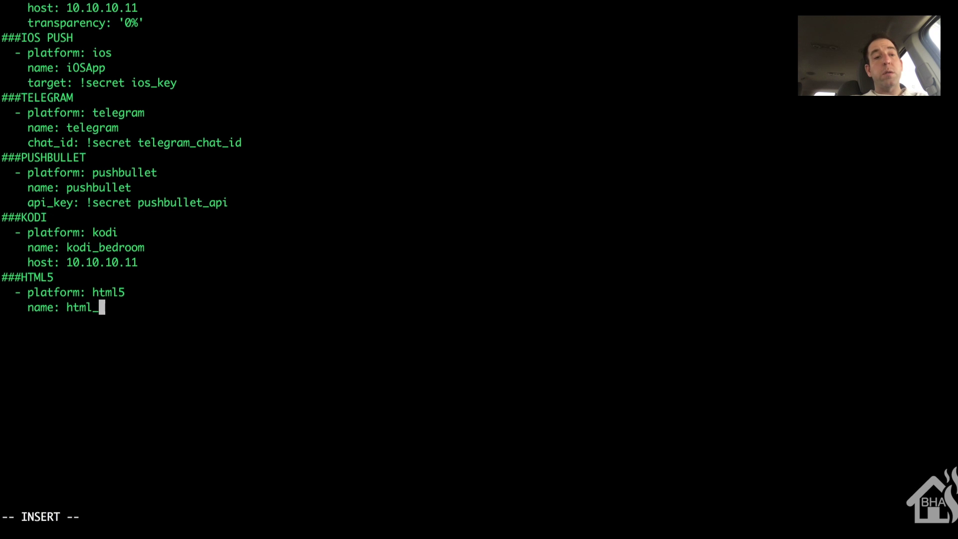
text(notify)
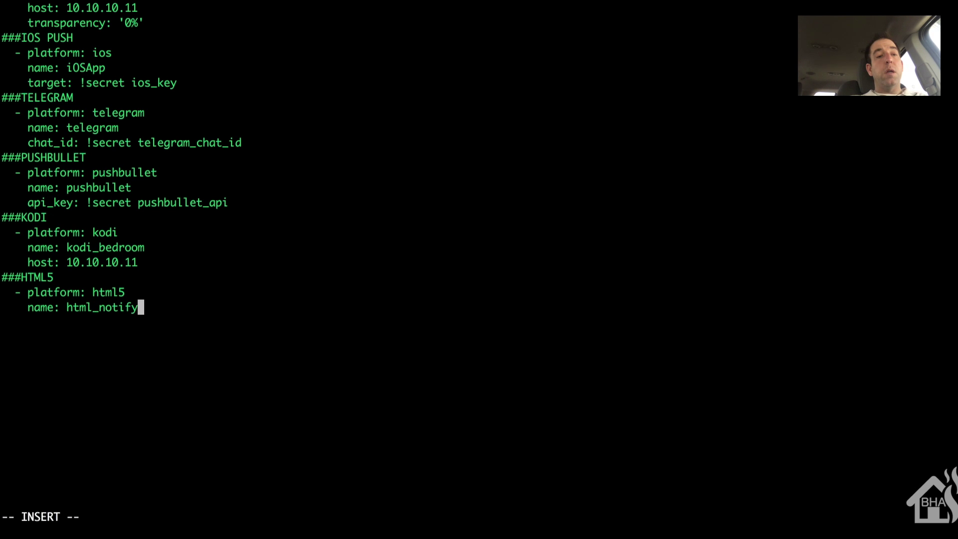
key(Return)
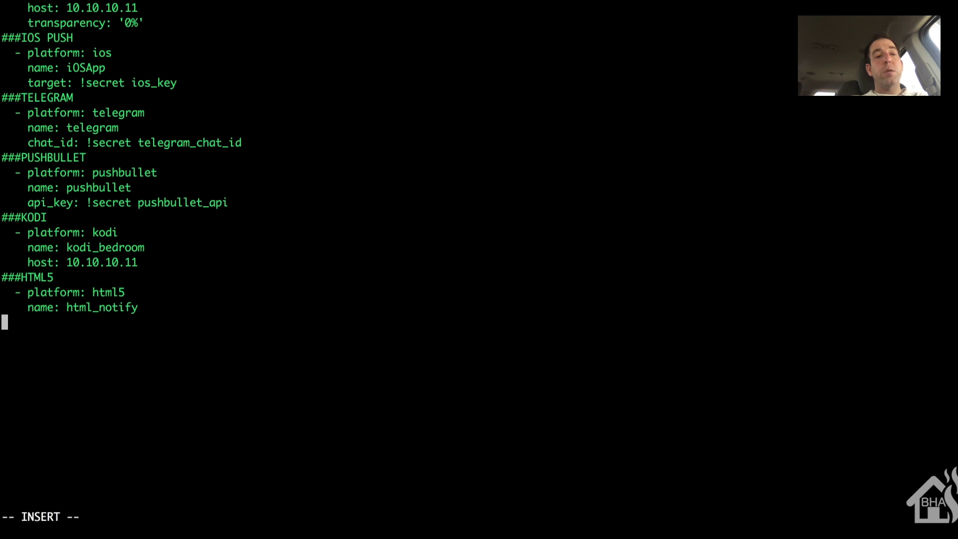
text(gc)
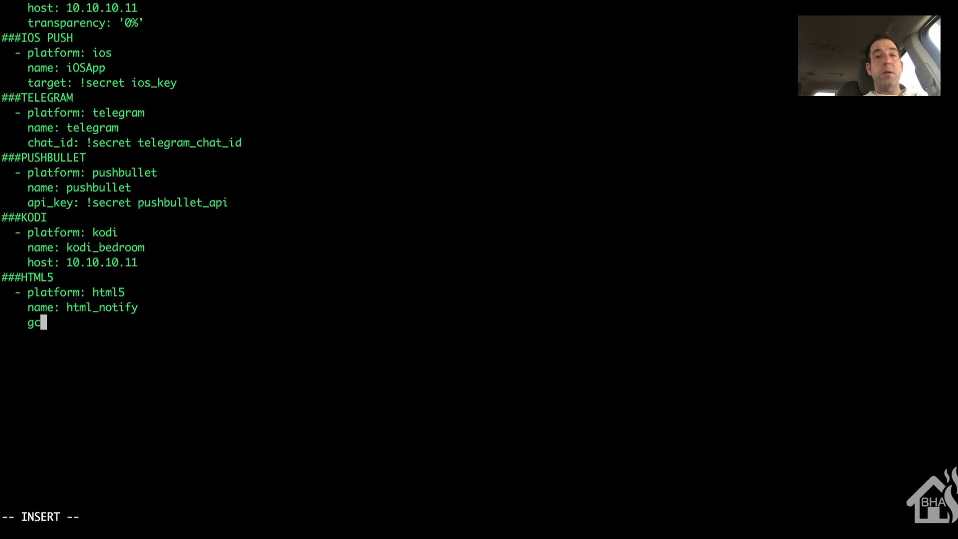
text(m_ap)
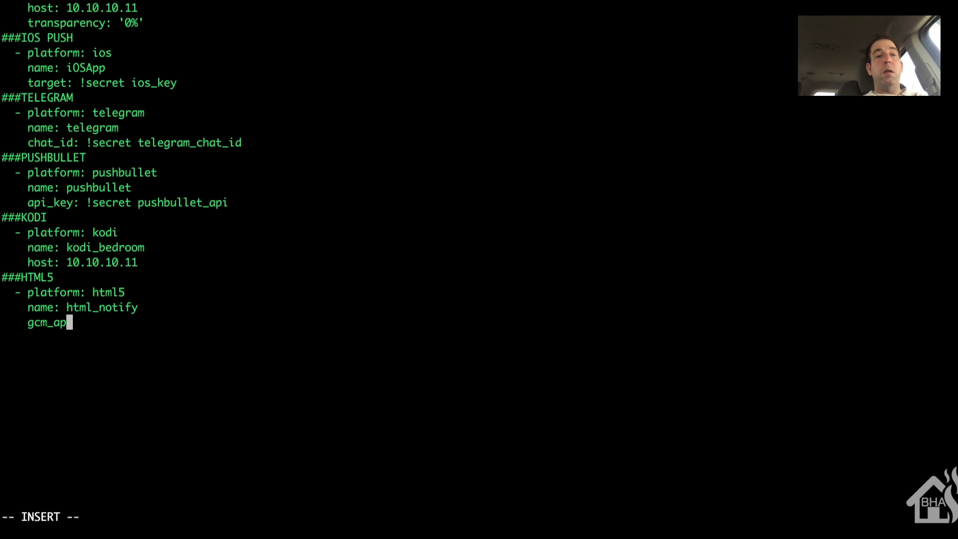
text(i_key")
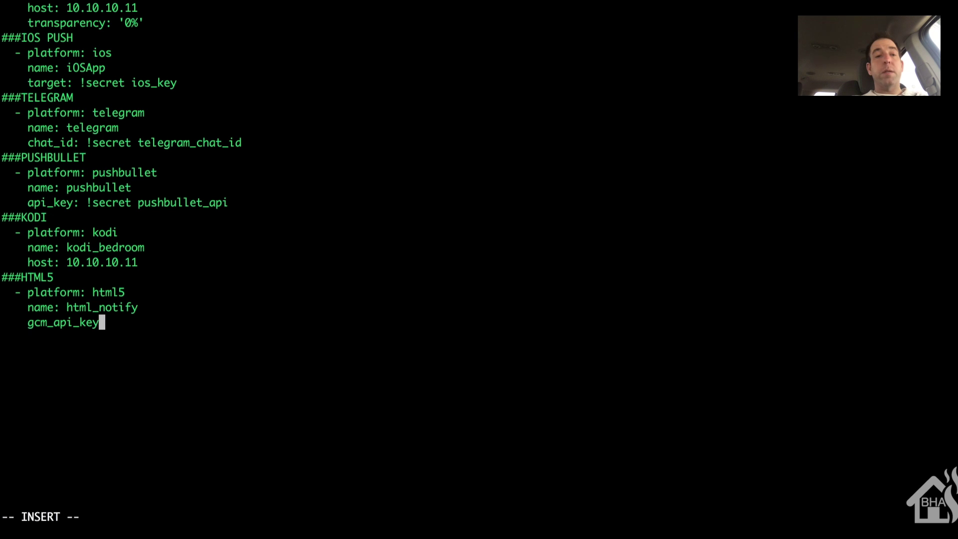
text(: !)
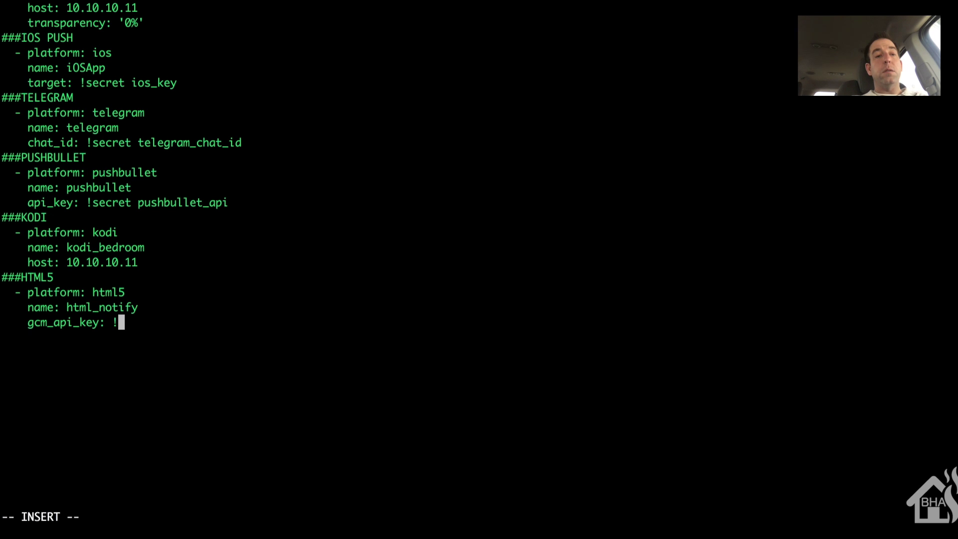
text(secret)
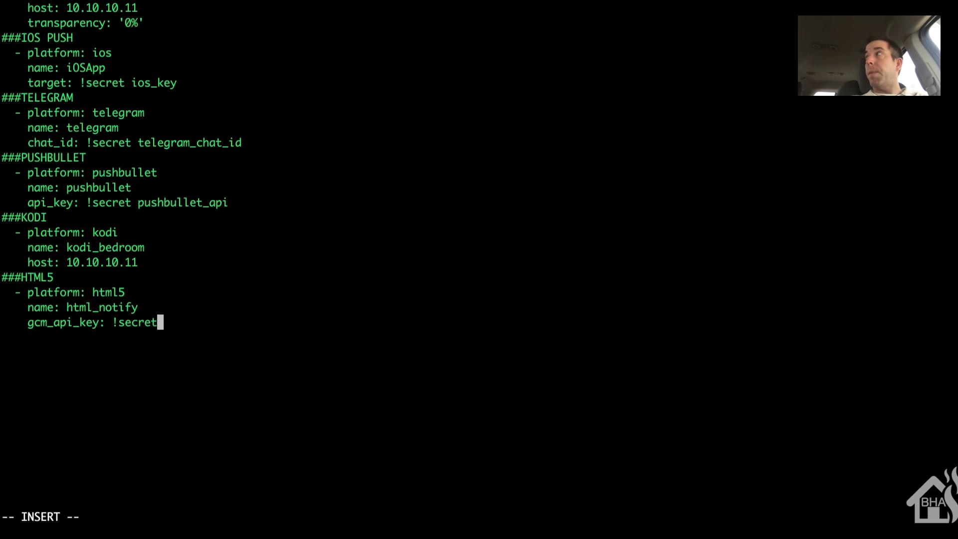
text( gcm_)
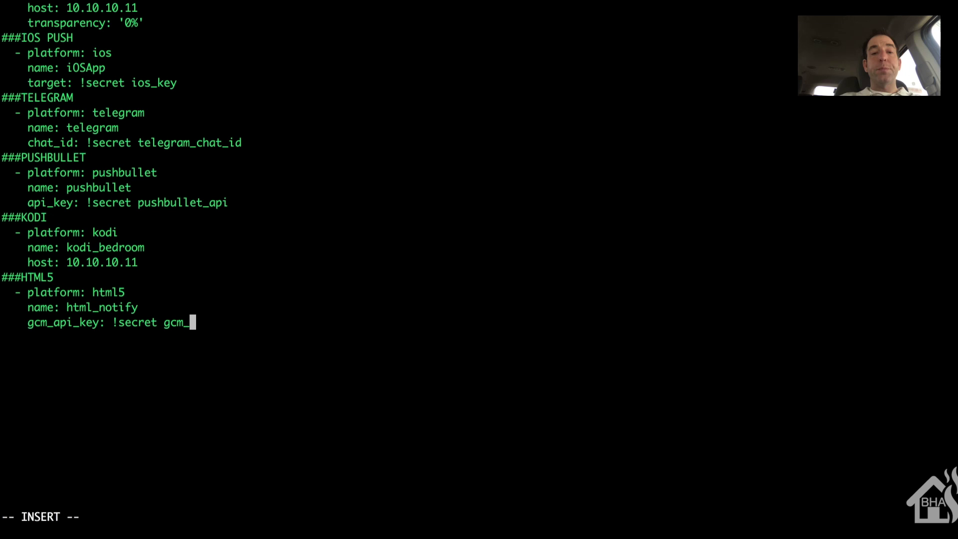
text(api_key)
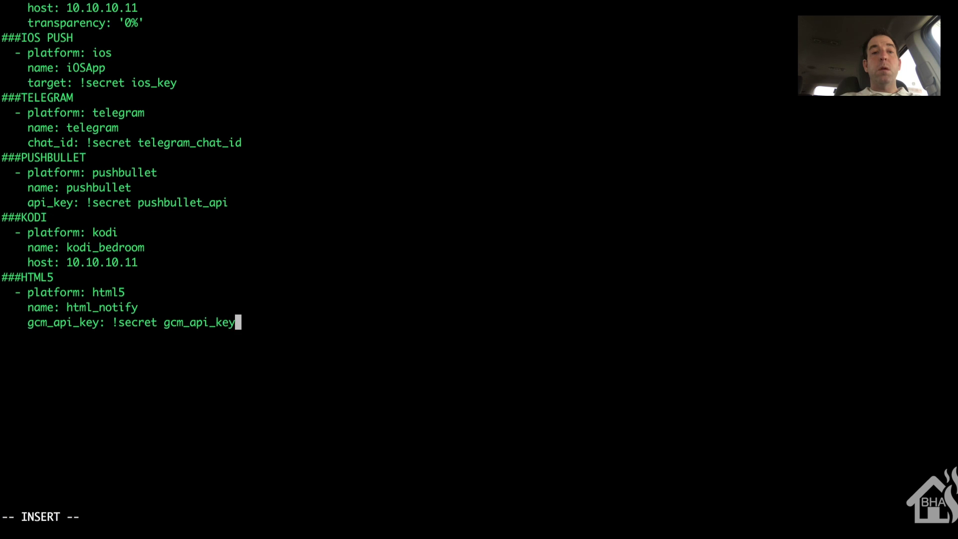
key(Return)
text(gcm_sender_id")
key(BackSpace)
text(:)
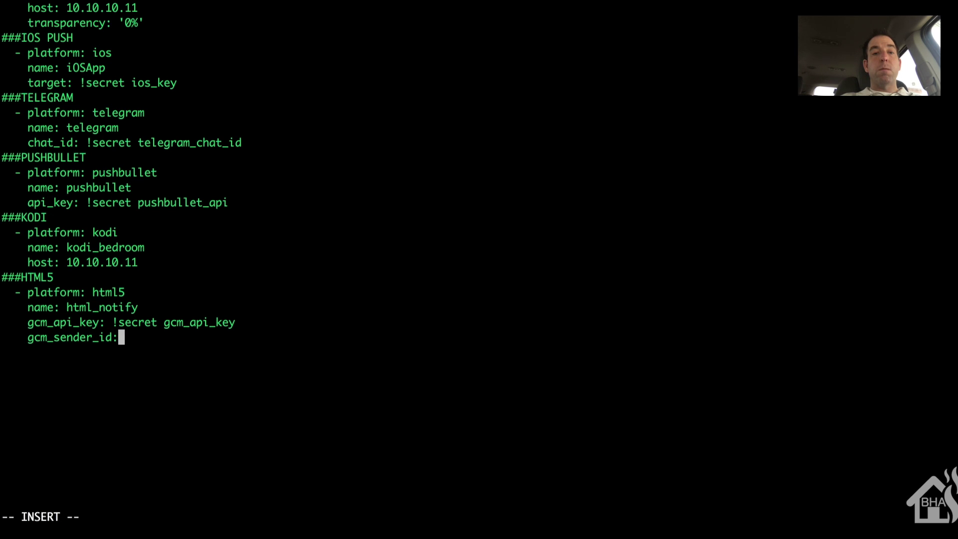
text( !secret)
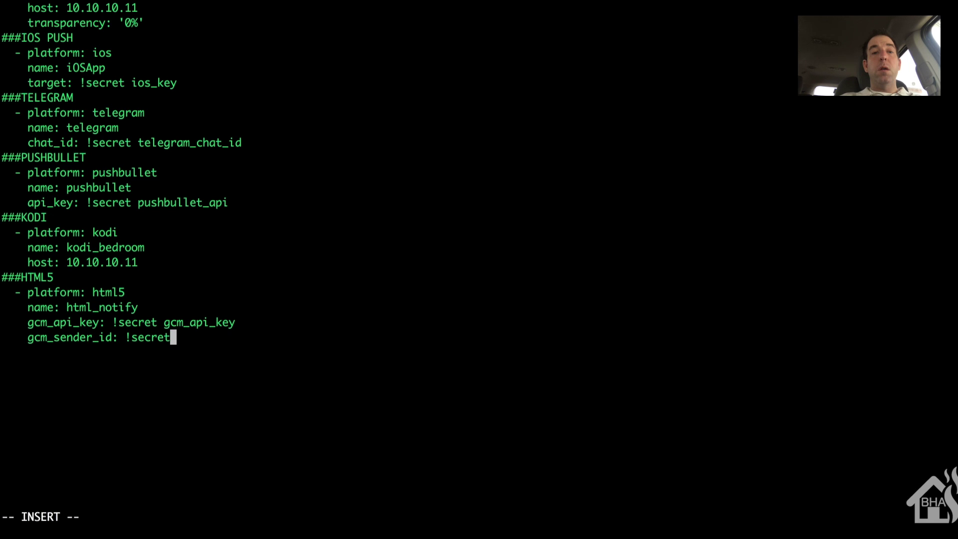
text( gcm_sender_)
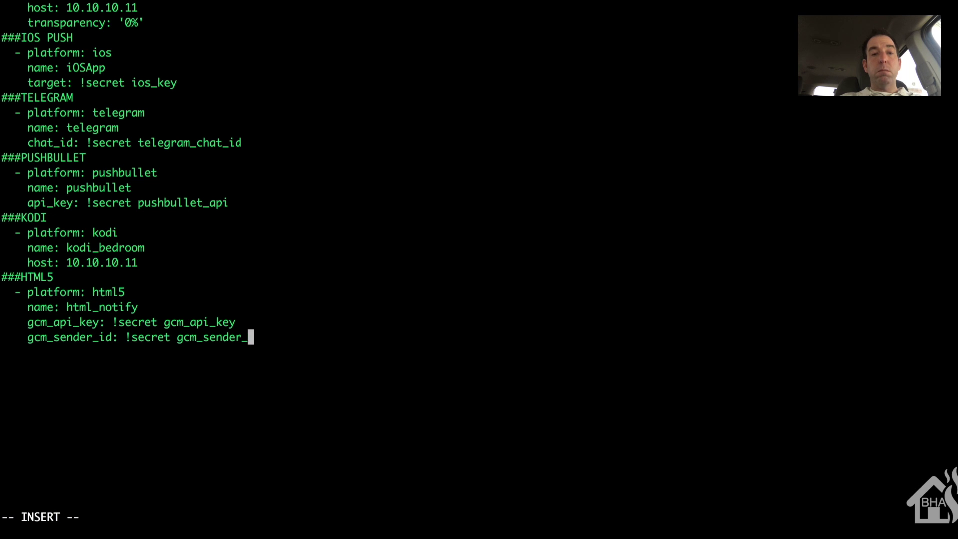
text(id)
key(Escape)
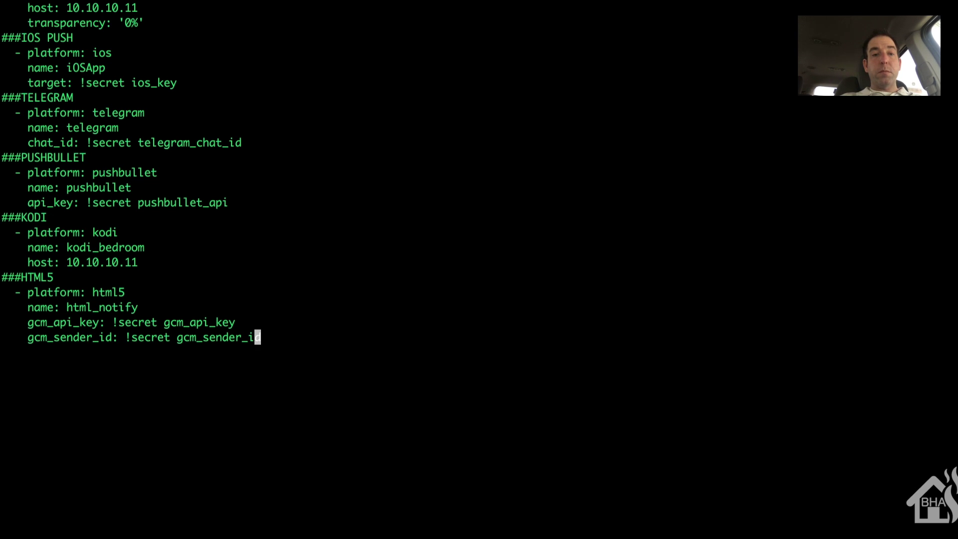
Step: Save notify.yaml with :wq and restart the home-assistant service using sudo systemctl restart
text(:wq!)
key(Return)
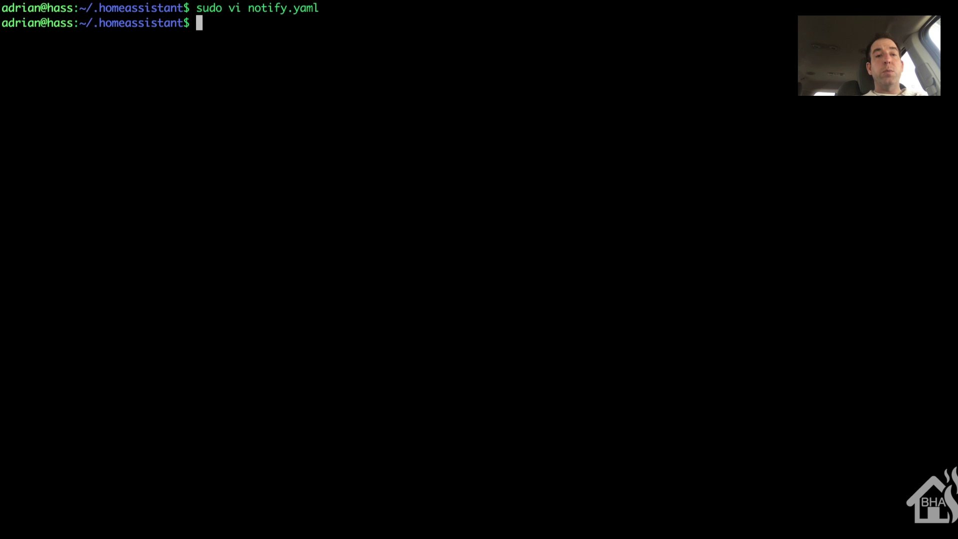
text(sudo )
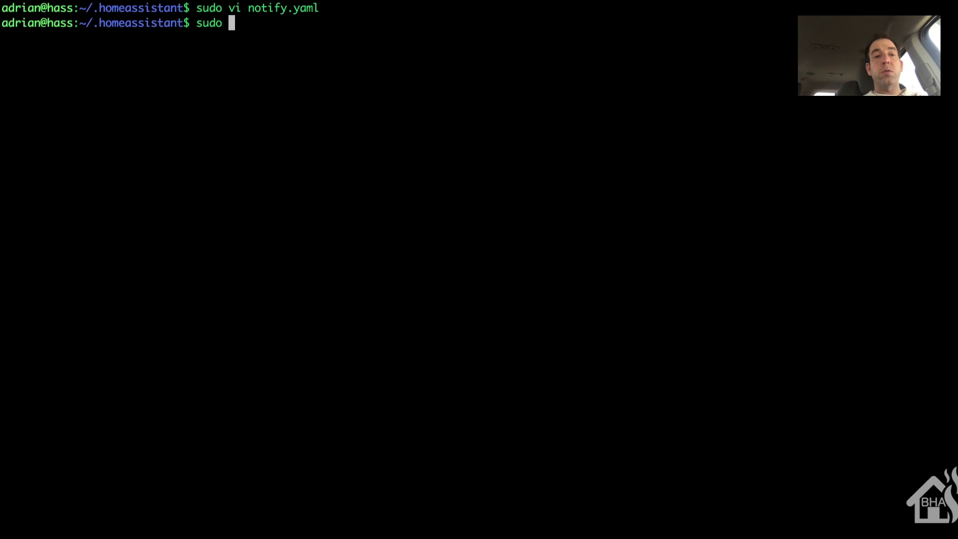
text(systemct)
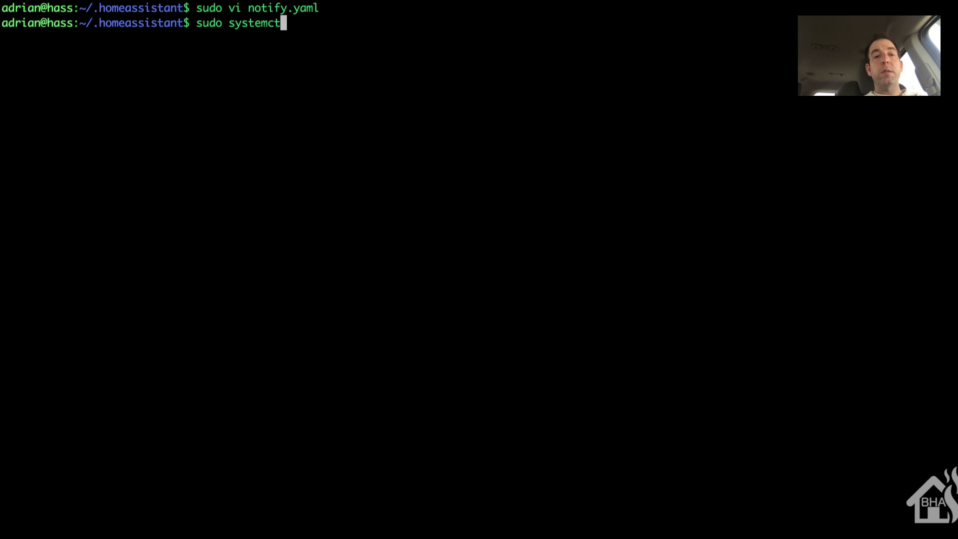
text(l restart ho)
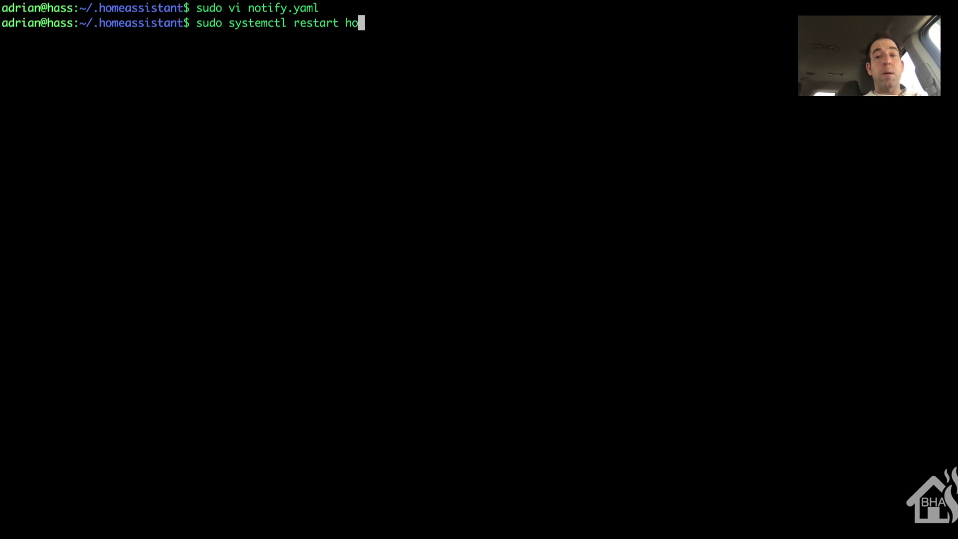
text(me-as)
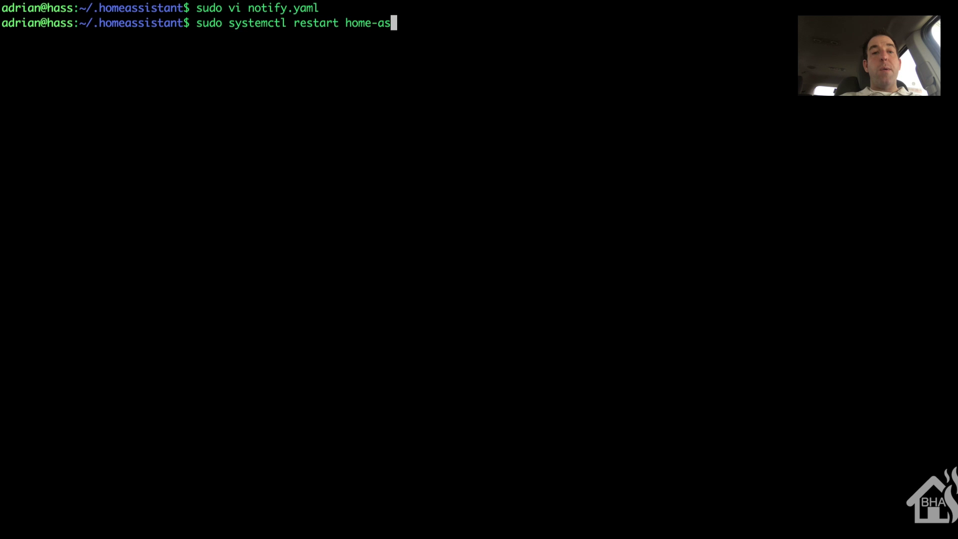
key(Tab)
key(Return)
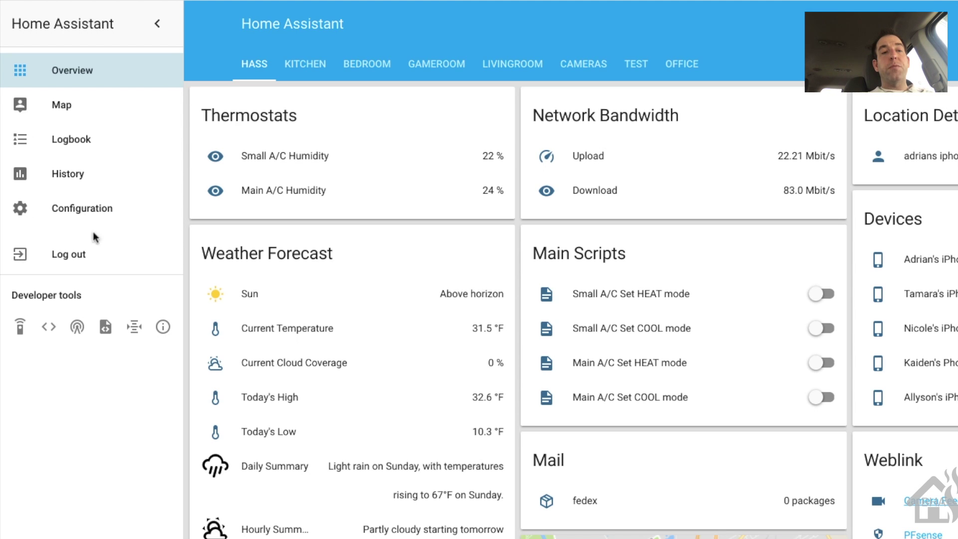
Step: Switch on Push Notifications in Configuration > General and allow Chrome to show notifications
click(100, 215)
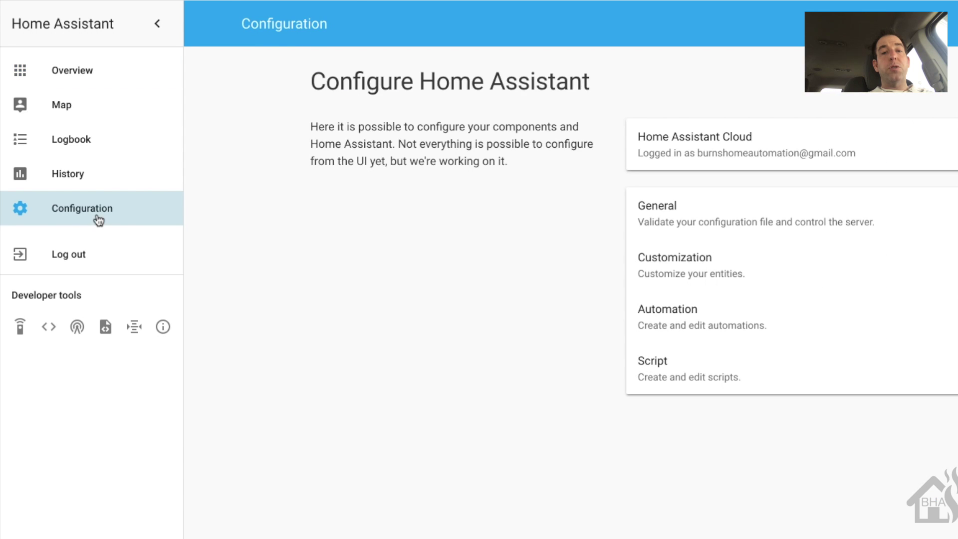
click(644, 207)
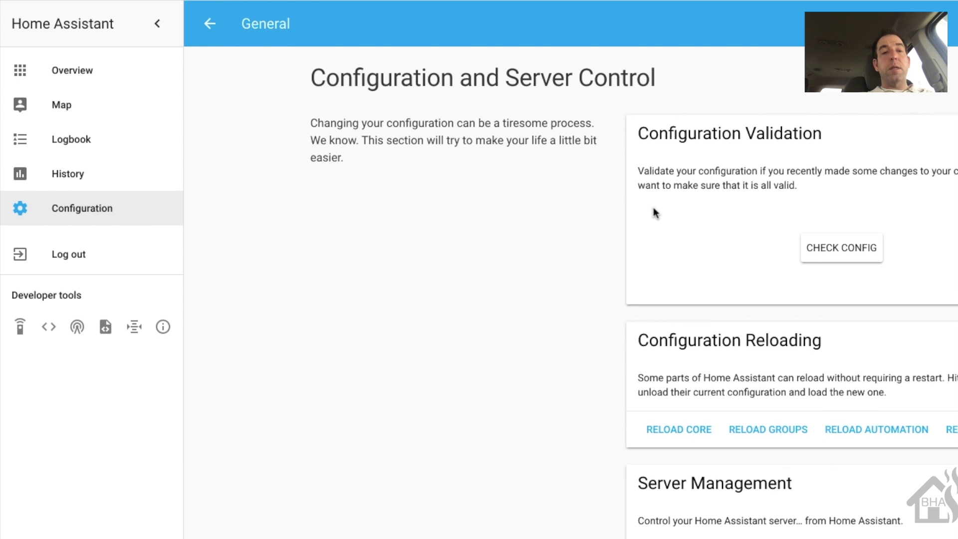
scroll(653, 208, down, 7)
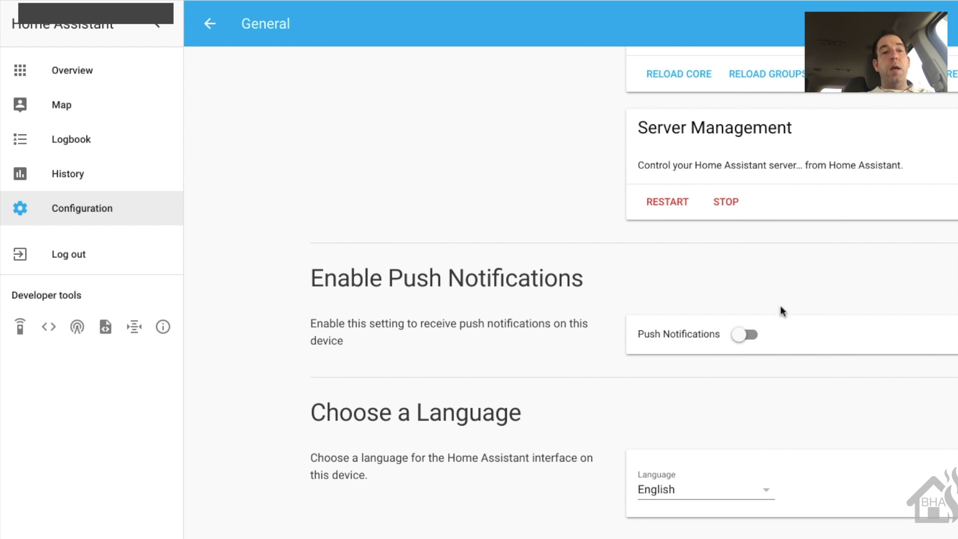
click(737, 341)
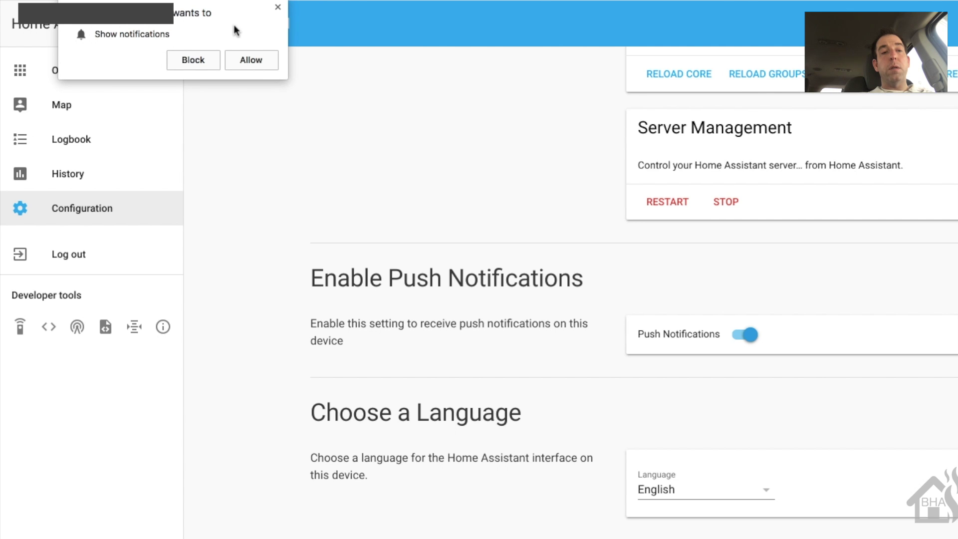
click(261, 69)
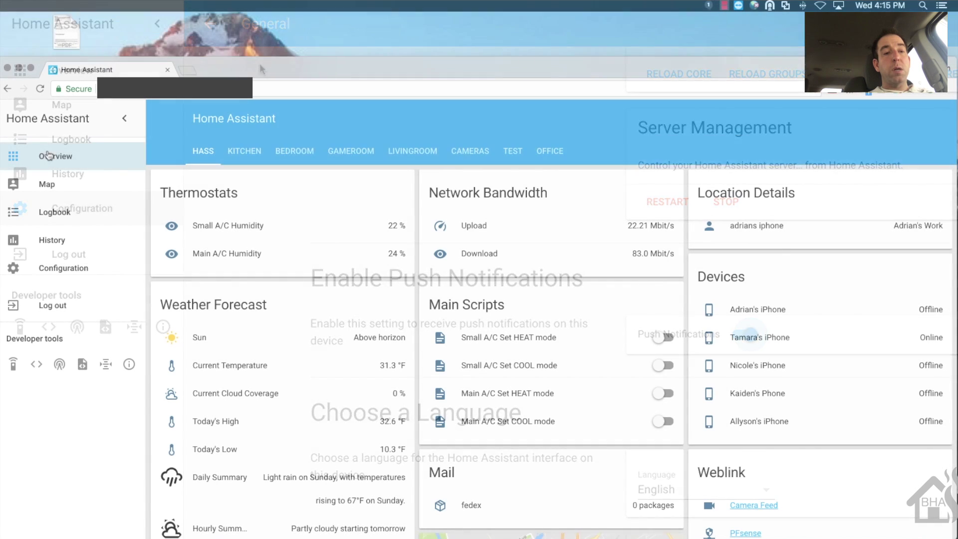
Step: Call notify.html_notify from Developer tools > Services with title 'Test' and message 'This is a test'
click(13, 368)
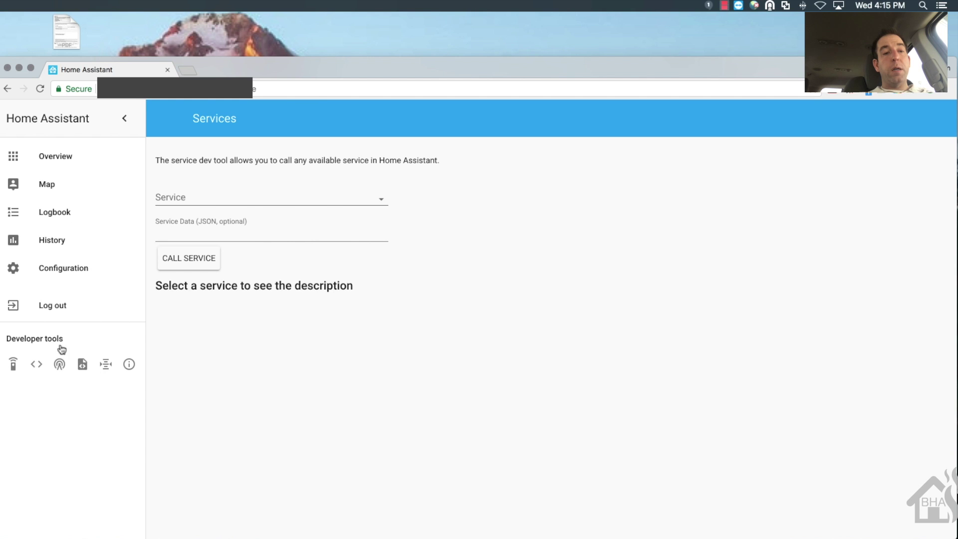
click(208, 190)
text(notif)
click(198, 307)
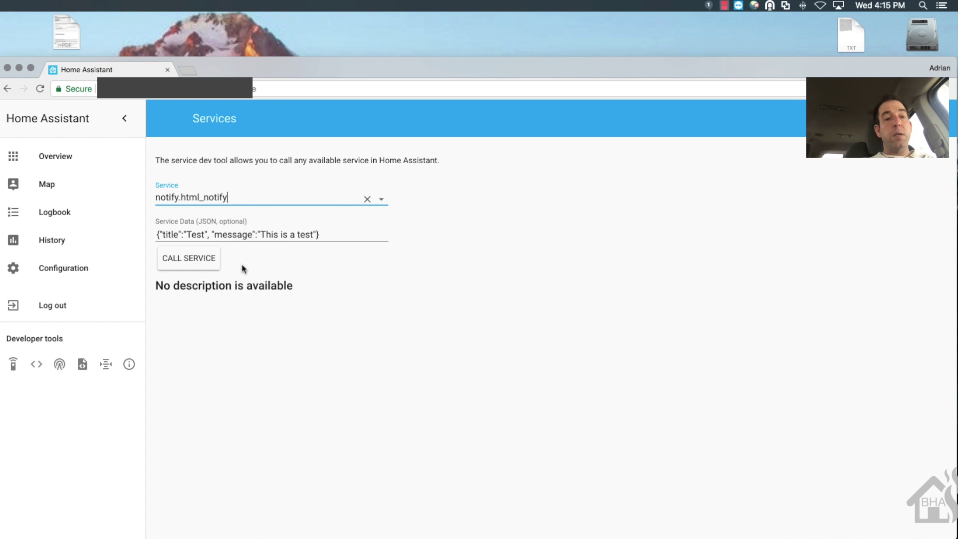
click(177, 268)
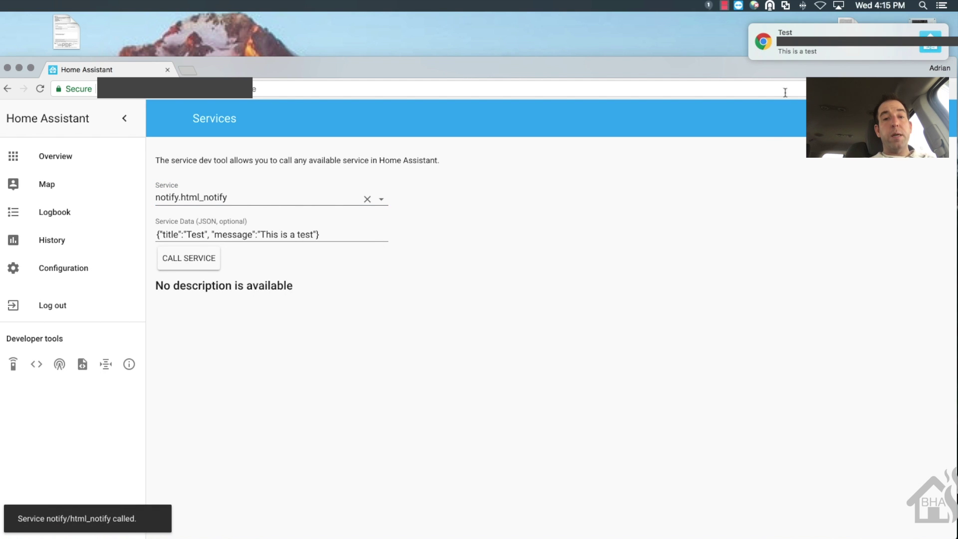
mouse_move(887, 45)
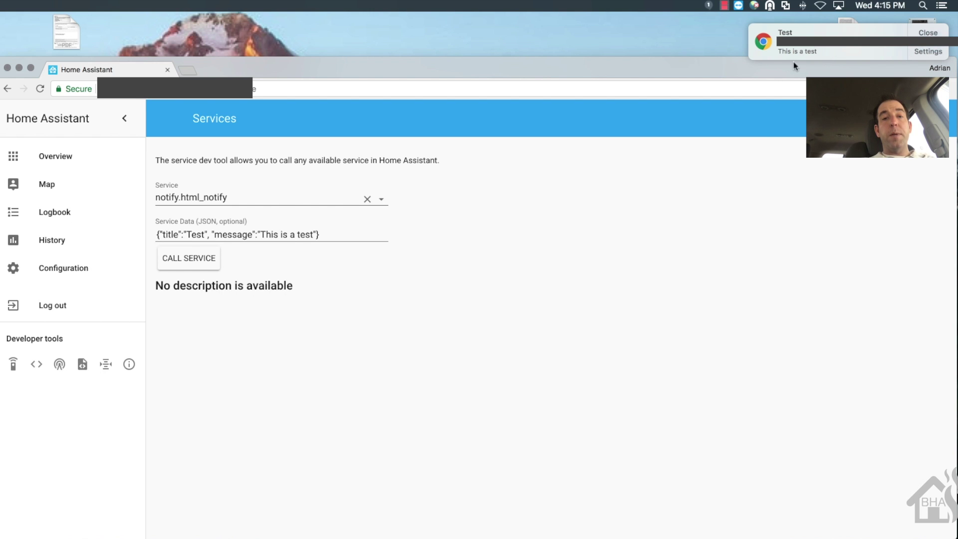